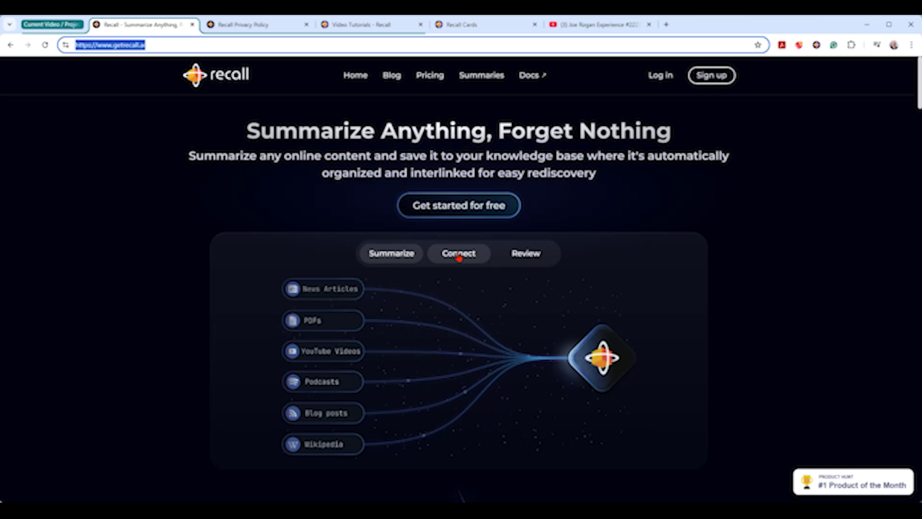
View the Connect and Review feature previews on the Recall homepage.
click(459, 257)
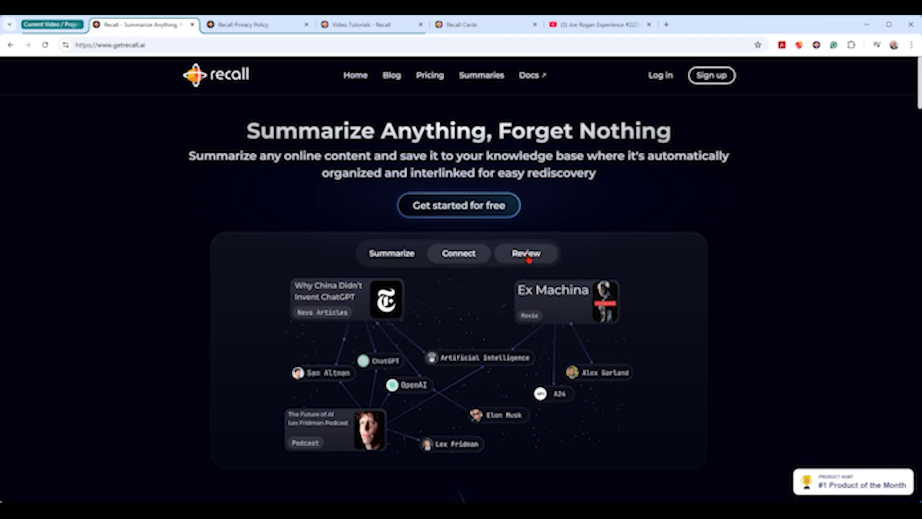
click(528, 260)
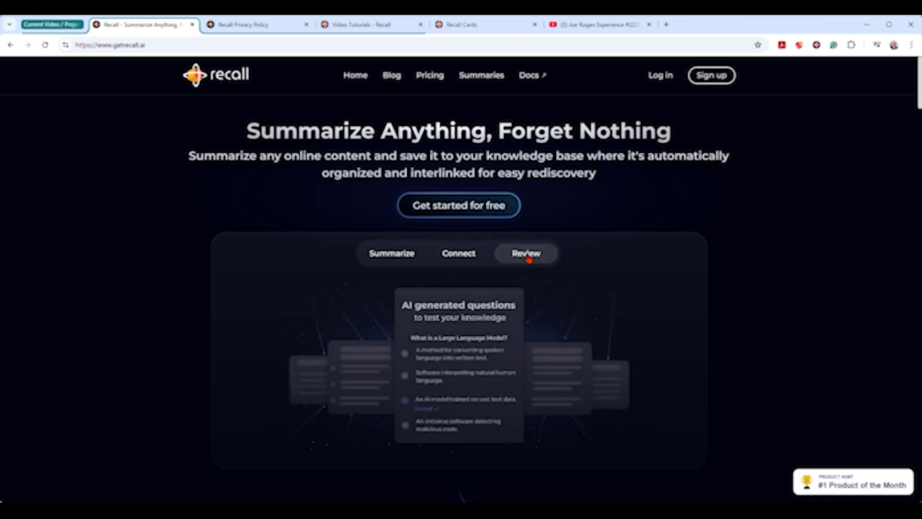
scroll(504, 245, down, 2)
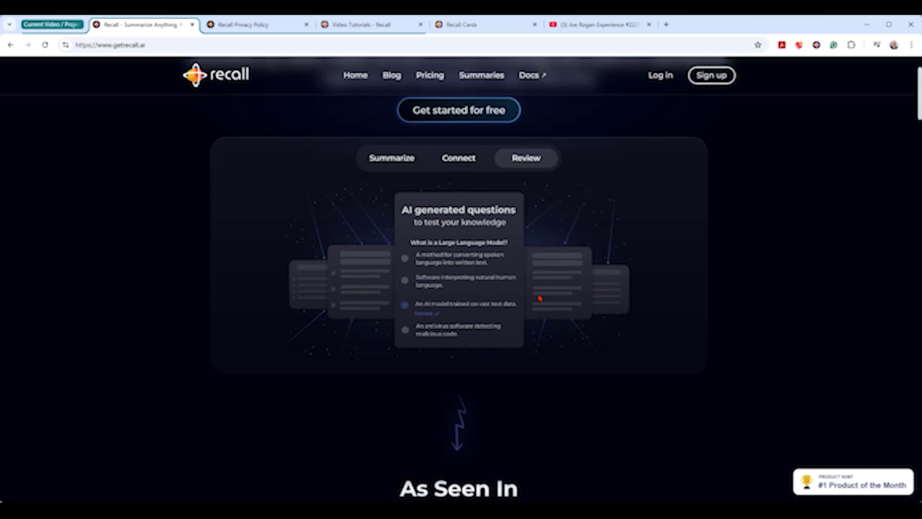
Read through the homepage sections on saving time, building knowledge, discovering connections, application features, and security and data protection.
scroll(540, 298, down, 8)
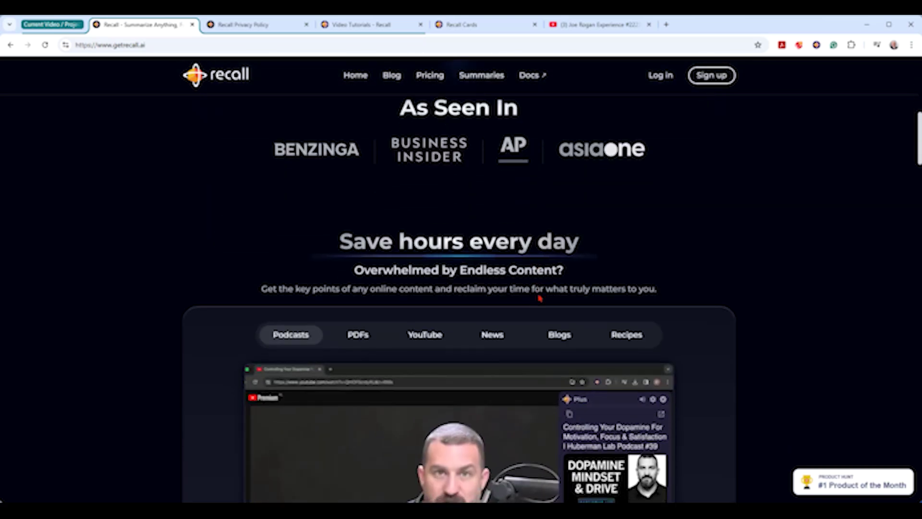
scroll(539, 299, down, 5)
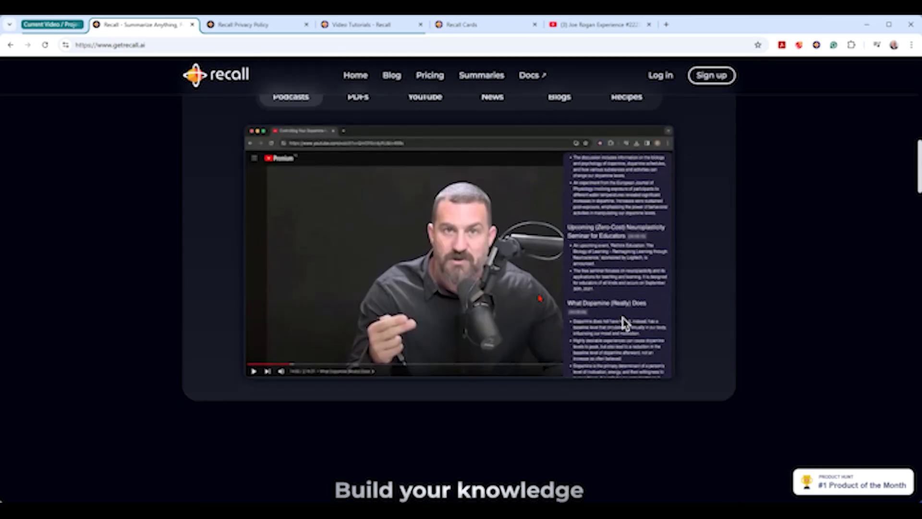
scroll(556, 144, down, 1)
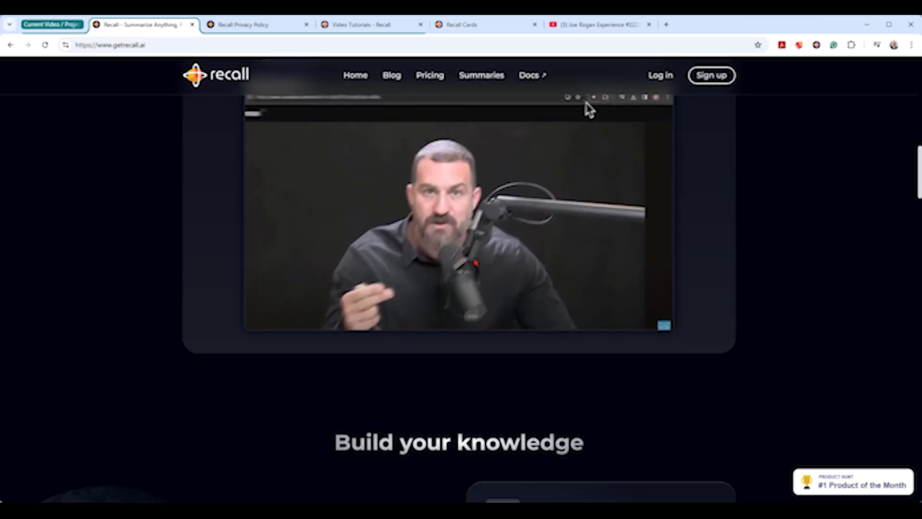
scroll(475, 262, down, 4)
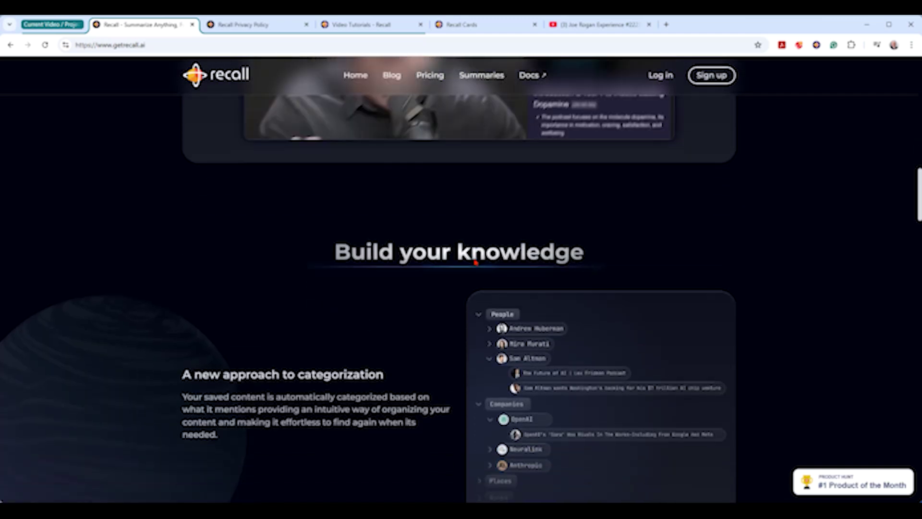
scroll(476, 261, down, 1)
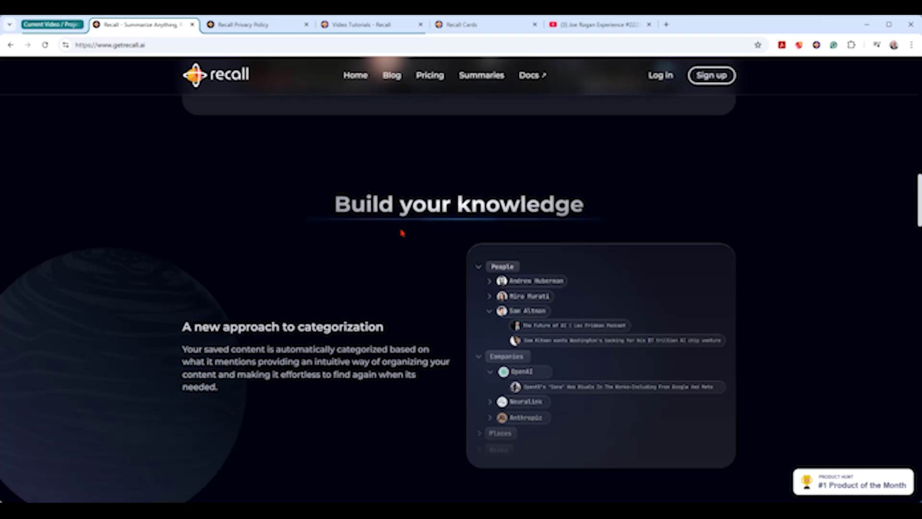
scroll(402, 233, down, 1)
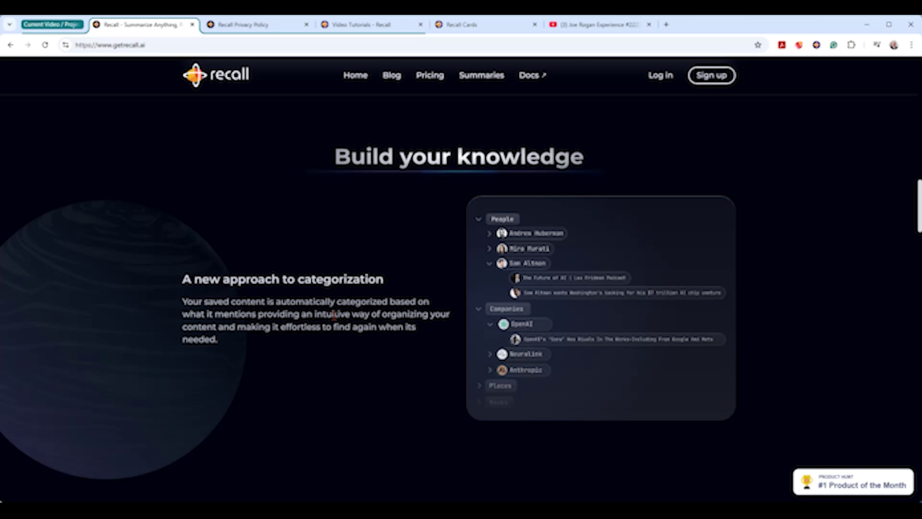
scroll(334, 315, down, 8)
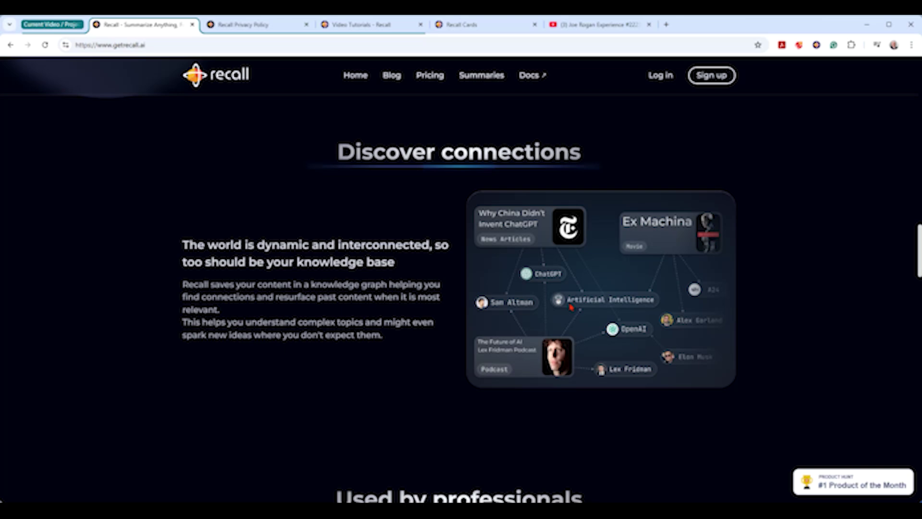
scroll(571, 306, down, 10)
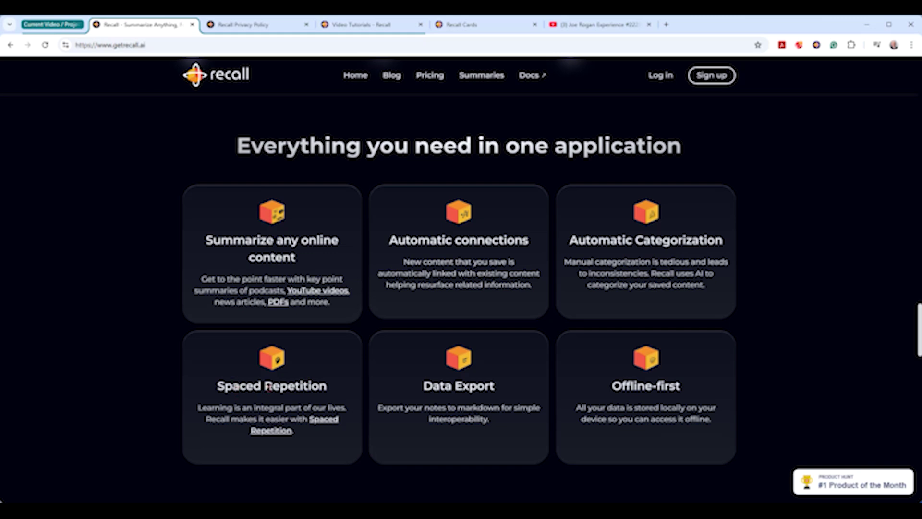
scroll(269, 388, down, 1)
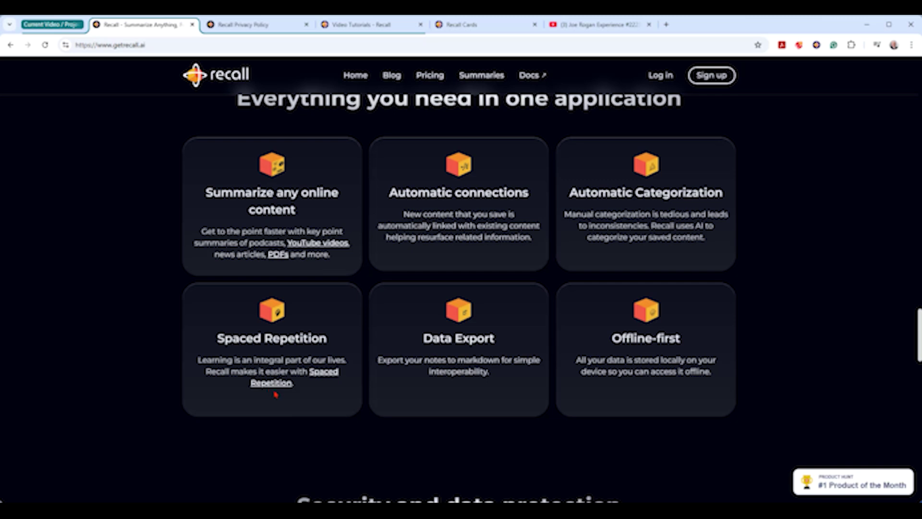
scroll(276, 394, down, 8)
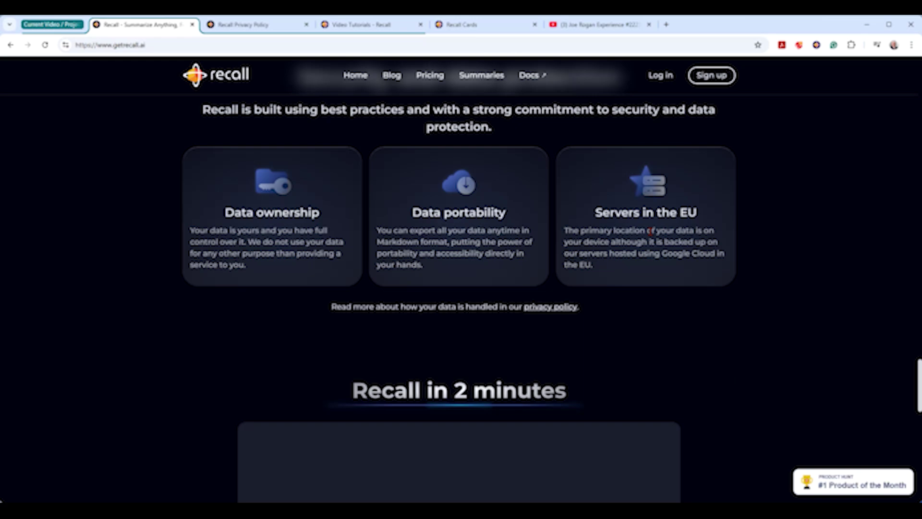
Switch to the Recall privacy policy page and read through it to the Service Providers section.
click(272, 25)
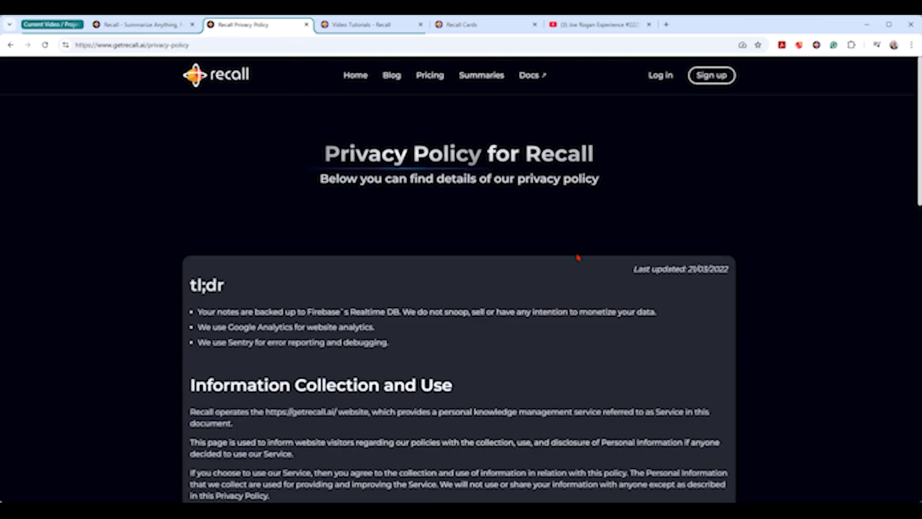
scroll(633, 291, down, 4)
scroll(634, 290, down, 3)
scroll(634, 290, up, 8)
scroll(633, 290, down, 7)
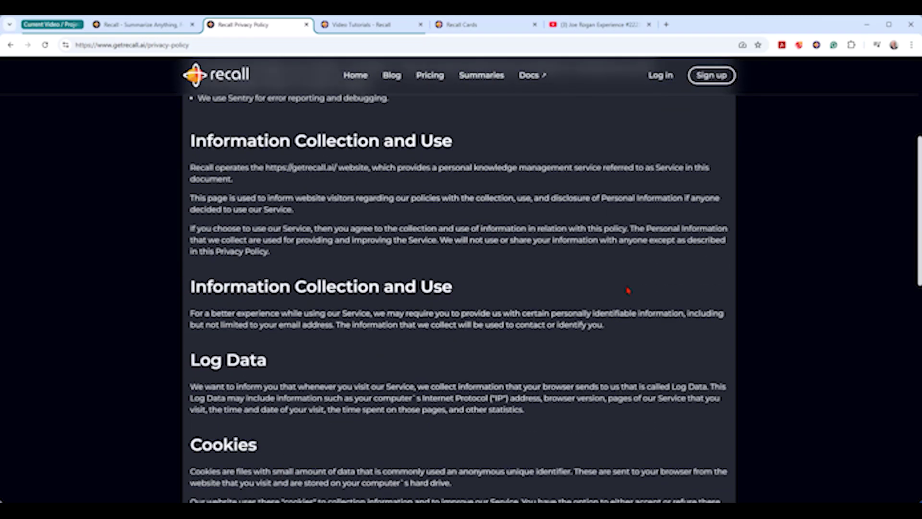
scroll(627, 289, down, 3)
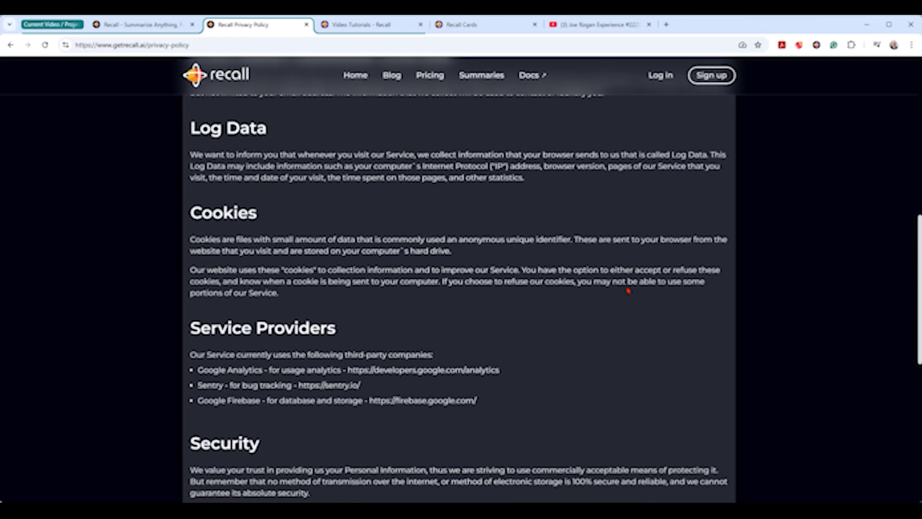
scroll(628, 290, down, 3)
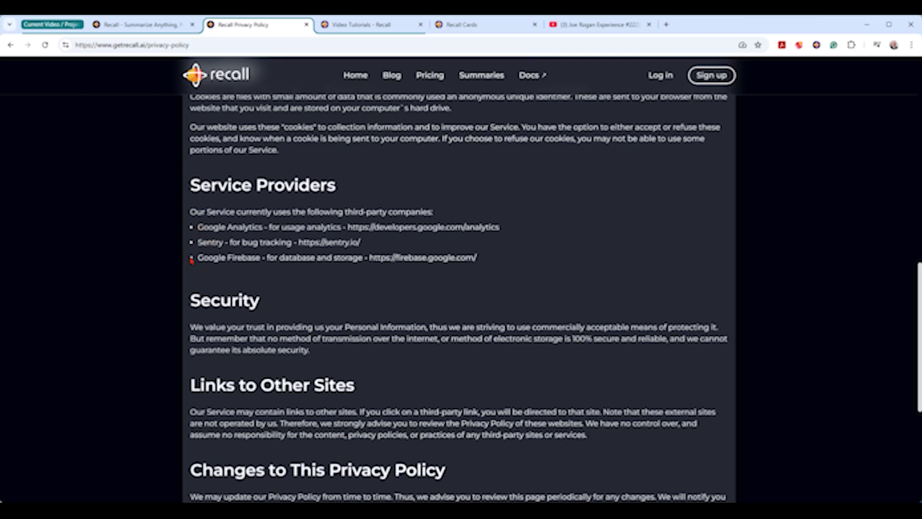
Highlight the Google Firebase entry under Service Providers to point it out, then clear the selection.
drag(194, 257, 512, 269)
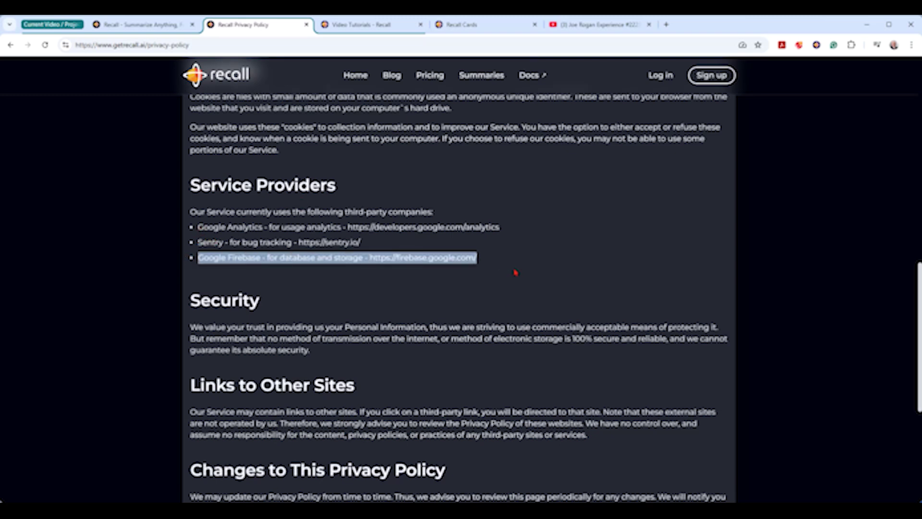
click(469, 257)
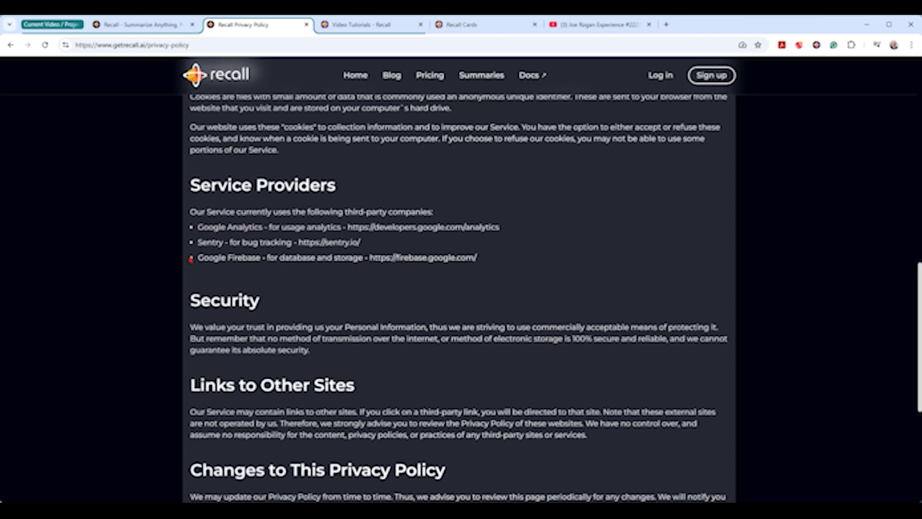
drag(201, 257, 503, 259)
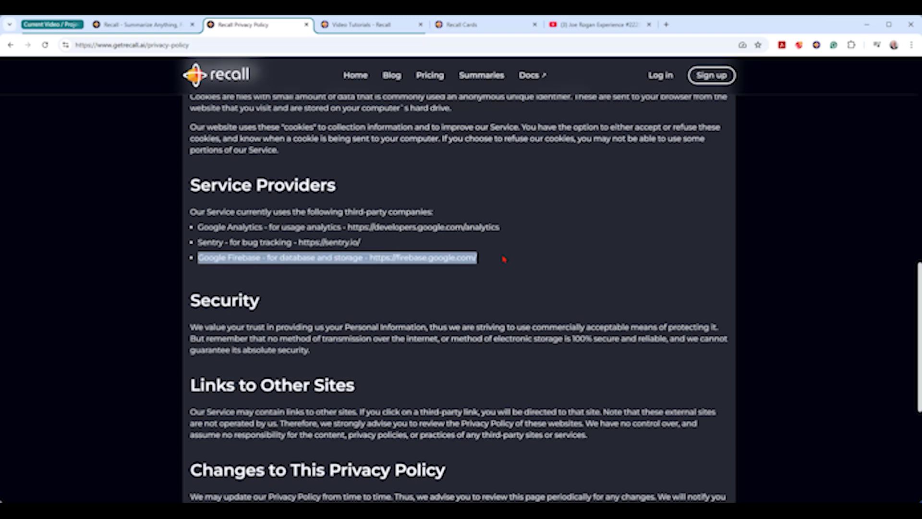
click(503, 259)
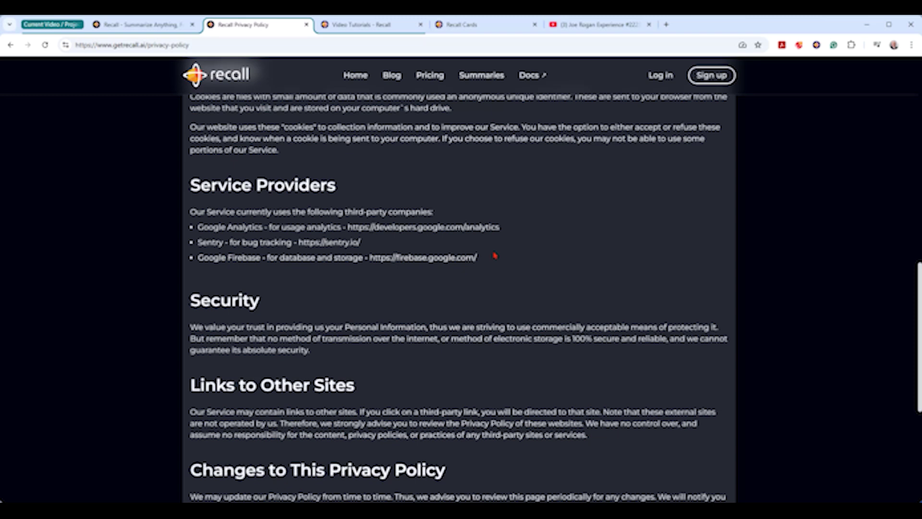
Switch to the Video Tutorials documentation page and look over the product overview and tutorials 1 to 3.
click(354, 25)
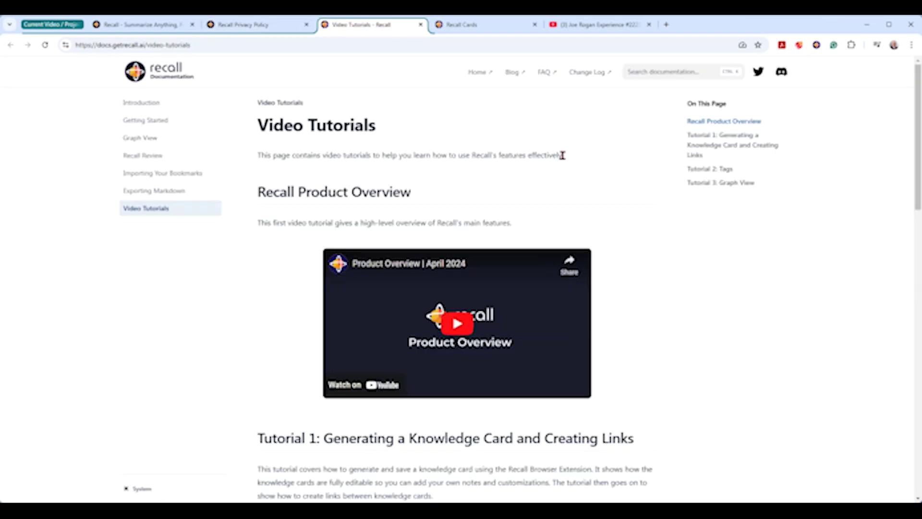
scroll(627, 158, down, 9)
scroll(627, 157, down, 8)
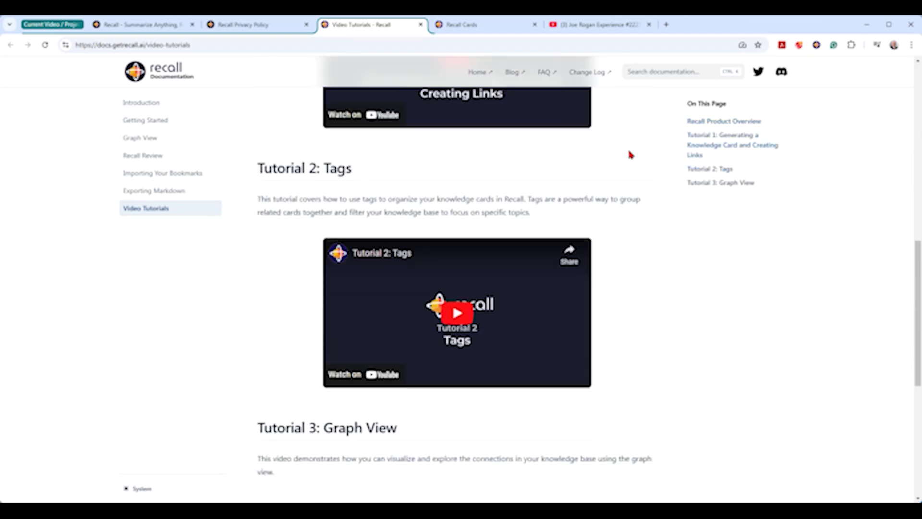
scroll(630, 154, up, 15)
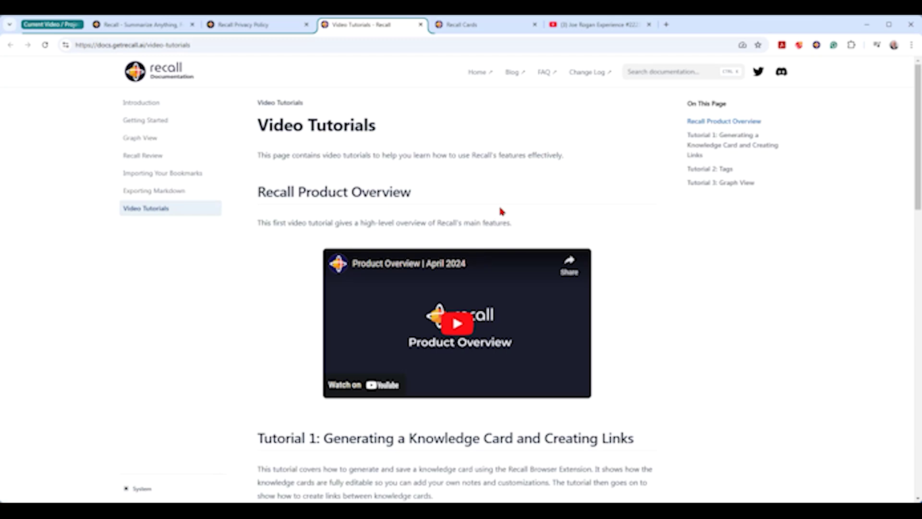
Open the Welcome to Recall card in the Recall Cards app and read through its summary sections and links.
click(470, 29)
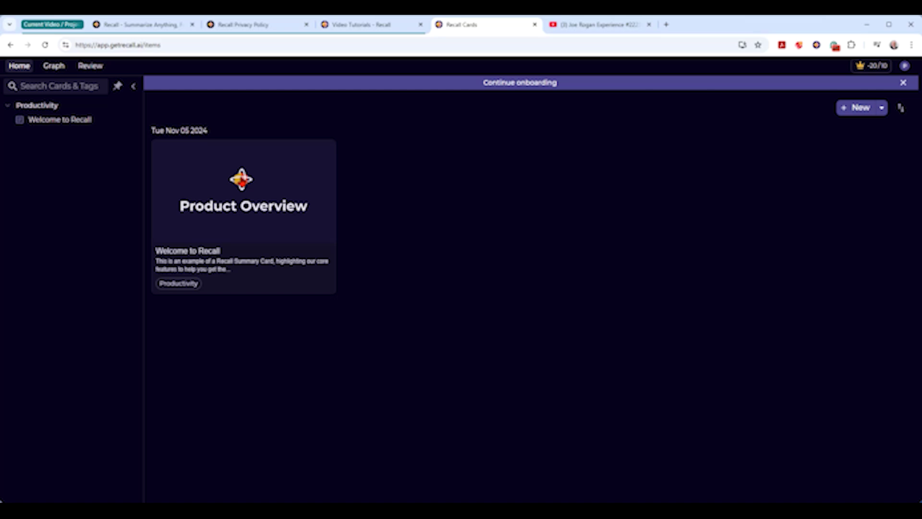
click(242, 180)
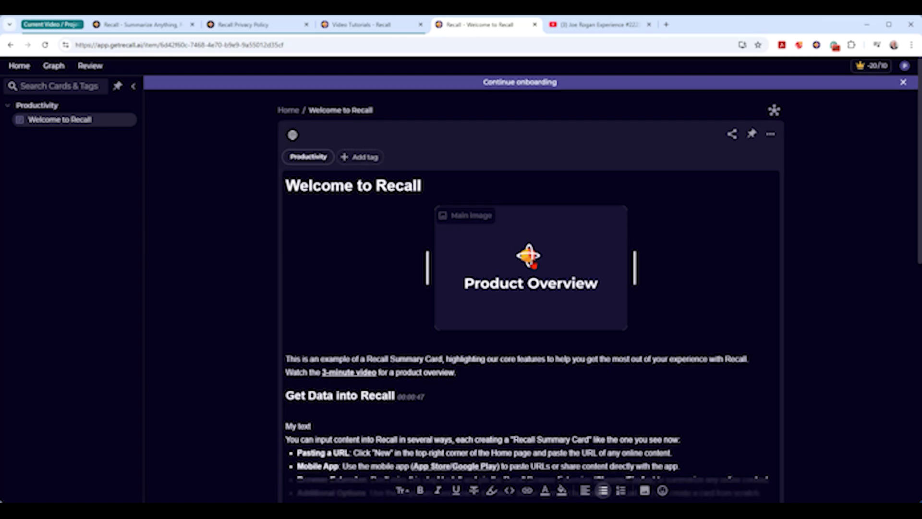
scroll(533, 264, down, 4)
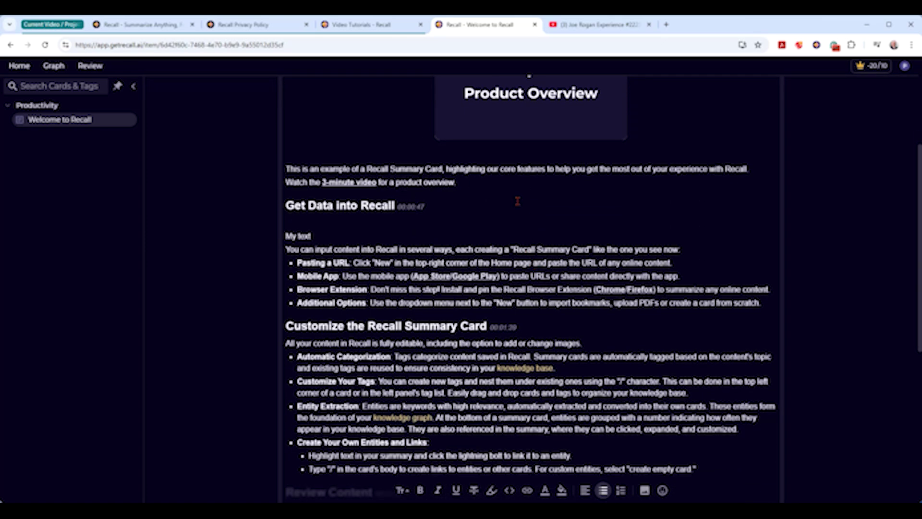
scroll(518, 201, down, 1)
scroll(339, 293, down, 5)
scroll(339, 293, up, 3)
mouse_move(507, 232)
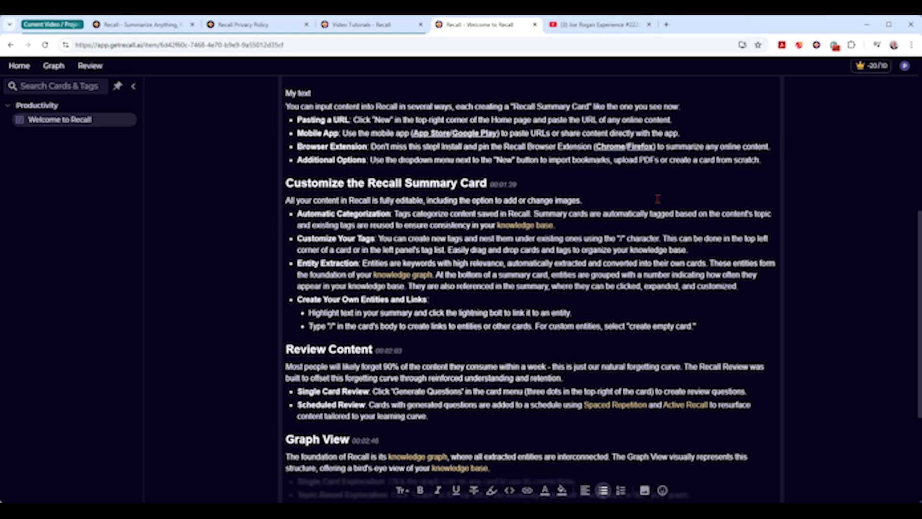
scroll(644, 200, down, 4)
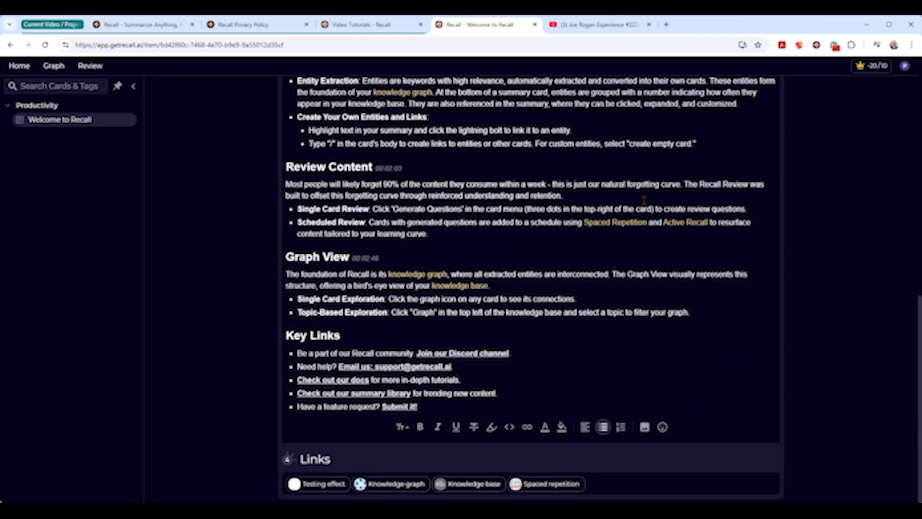
scroll(623, 197, up, 10)
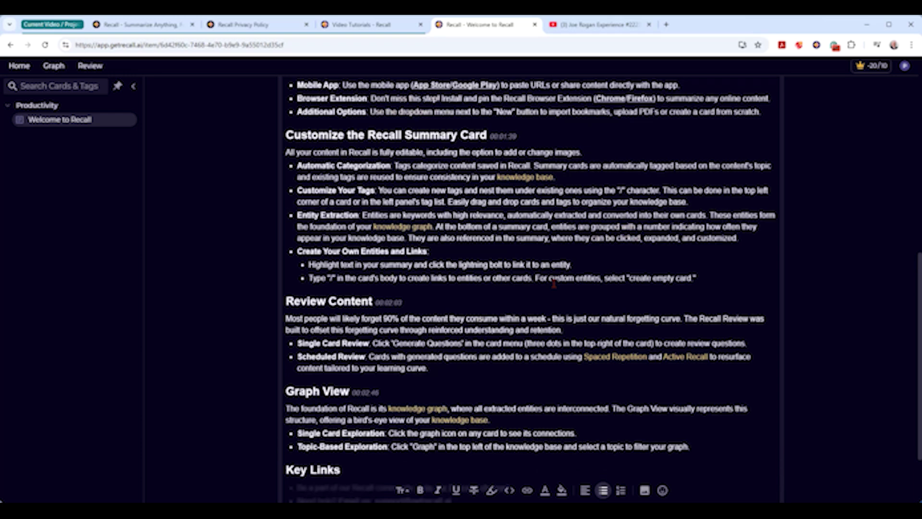
scroll(553, 284, down, 4)
scroll(554, 283, up, 2)
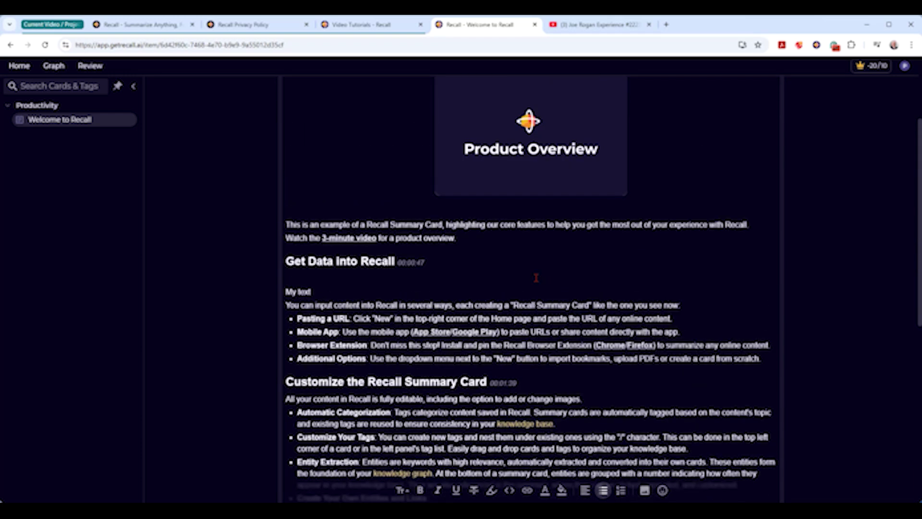
Add a new line reading "My Addition" below the "Get Data into Recall" heading, leaving a blank line between them.
click(465, 261)
key(Return)
key(Return)
text(My Addition)
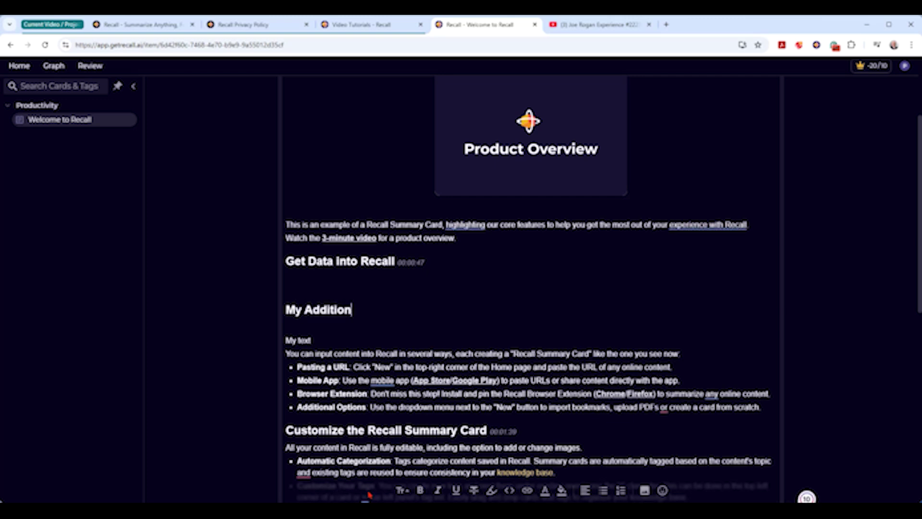
Format the "My Addition" line as Heading 1 and toggle bold formatting.
click(403, 490)
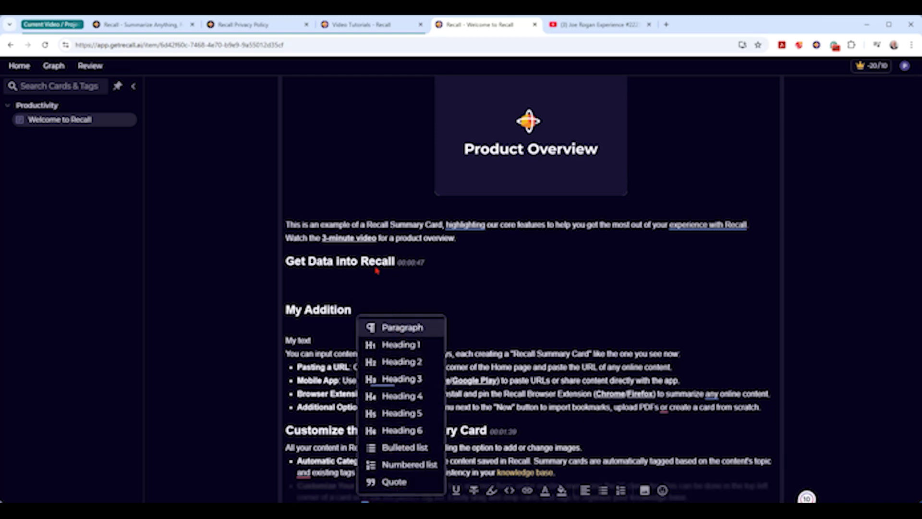
click(349, 313)
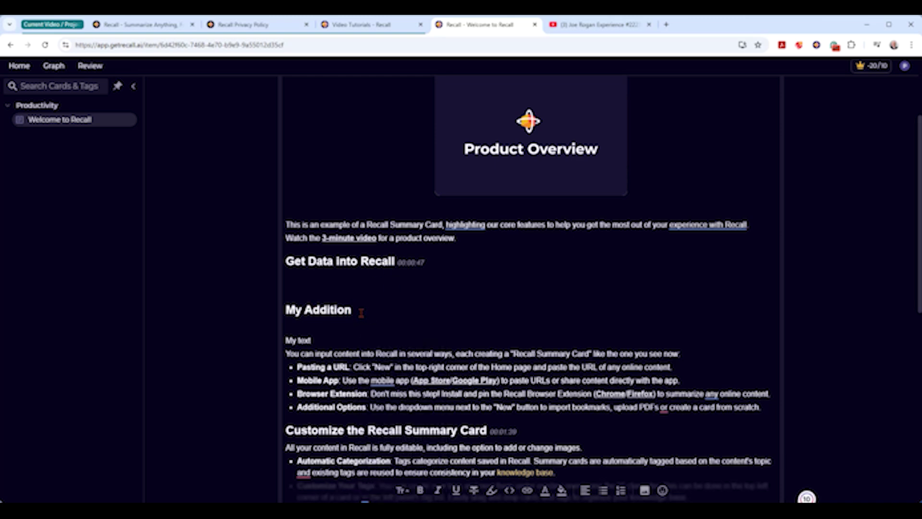
drag(360, 312, 247, 312)
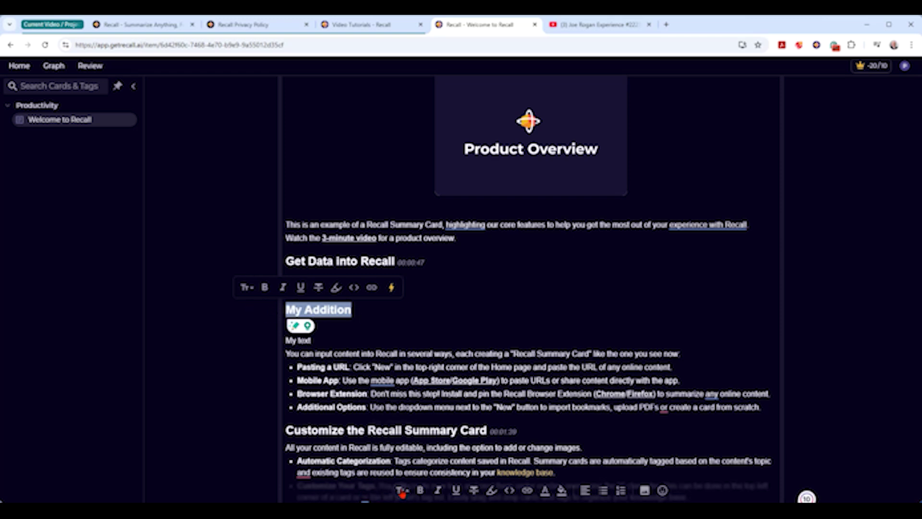
click(401, 490)
click(396, 346)
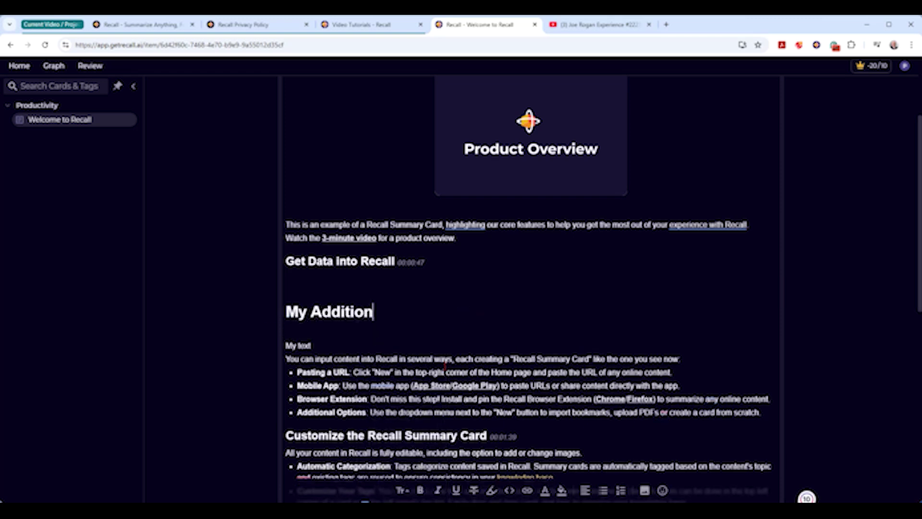
click(420, 490)
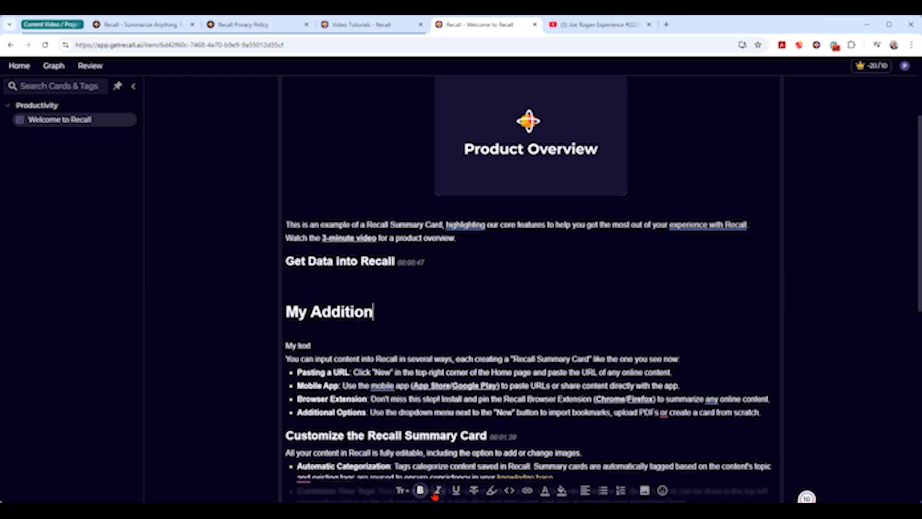
Highlight the words "several ways, each creating" in the paragraph below "My text", then clear the selection.
click(491, 490)
drag(407, 358, 504, 359)
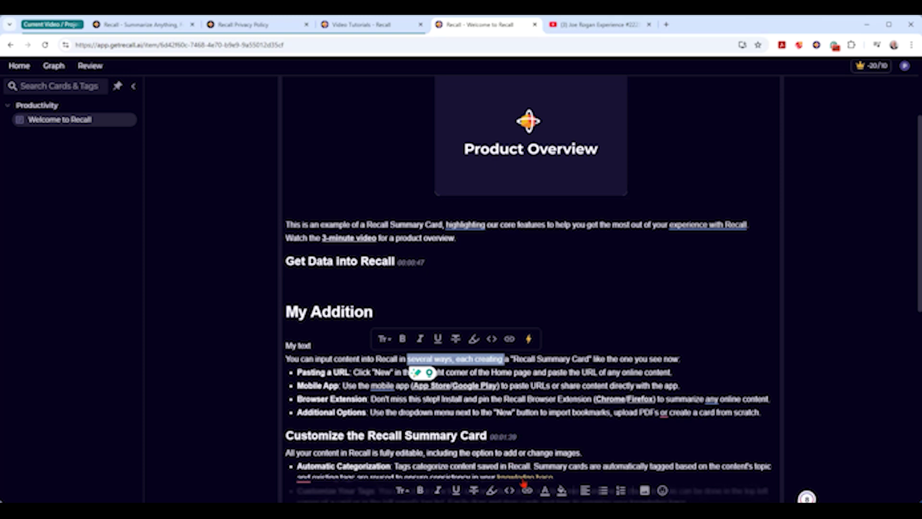
click(491, 490)
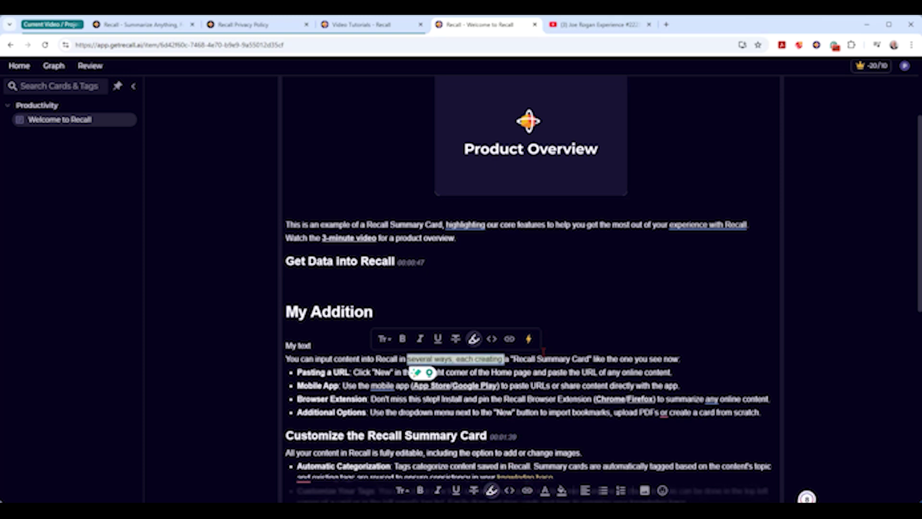
click(517, 385)
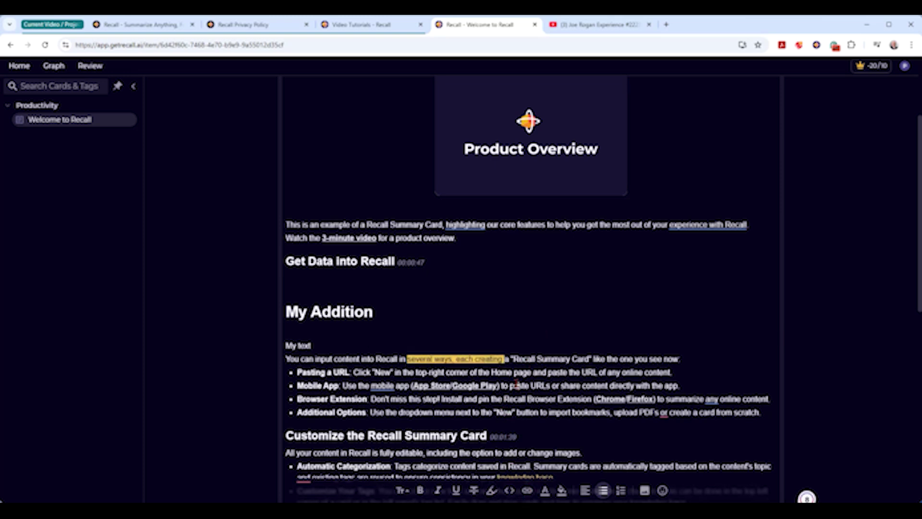
Switch to the Joe Rogan Experience #2223 video on YouTube and open its summary in the Recall browser extension.
scroll(516, 382, down, 5)
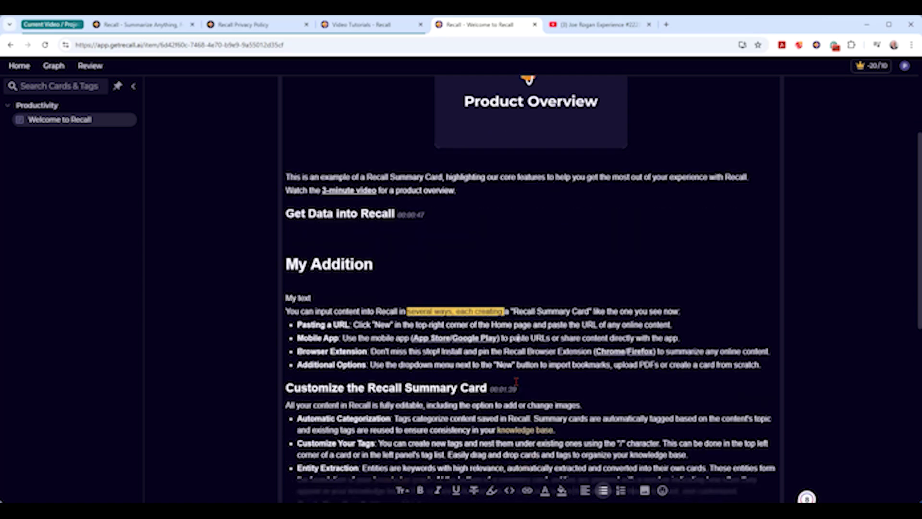
scroll(517, 381, down, 4)
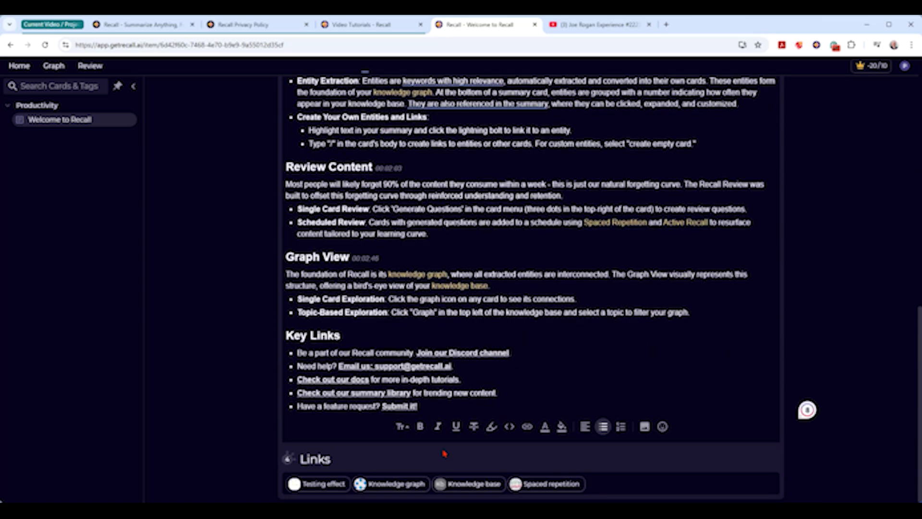
scroll(612, 472, up, 20)
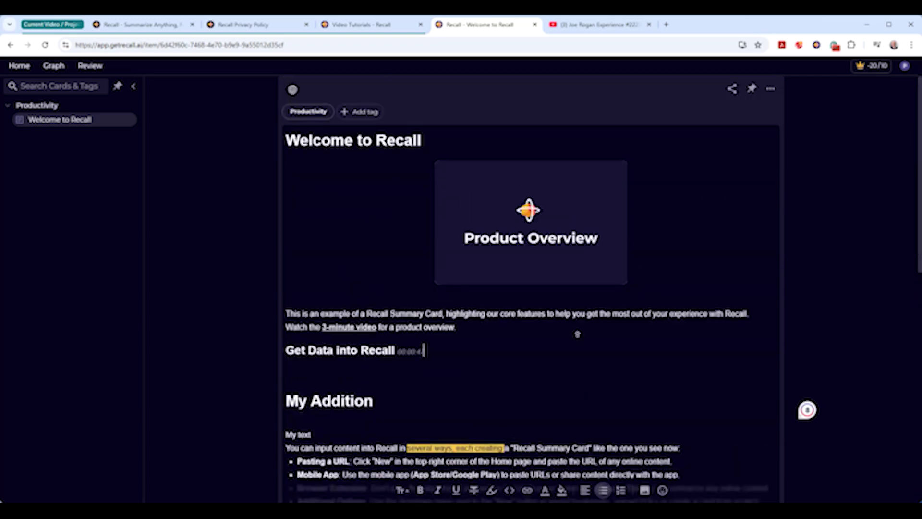
click(576, 27)
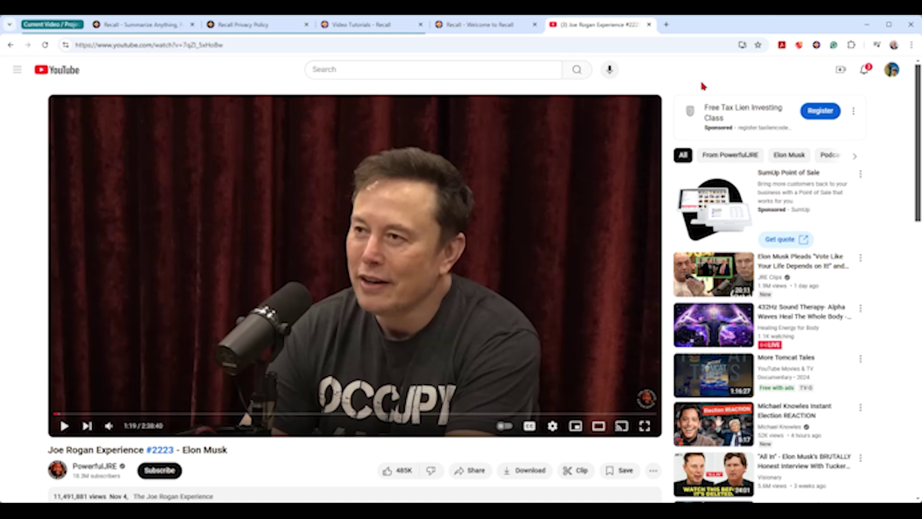
click(816, 46)
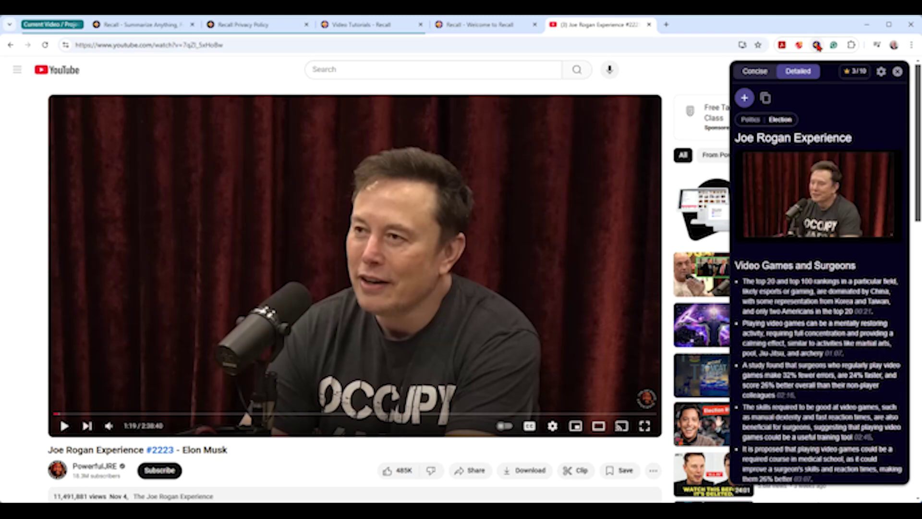
Look through the video's detailed summary, from Video Games and Surgeons to Government Overreach and SpaceX, and return to its beginning.
scroll(817, 57, down, 2)
scroll(835, 240, down, 5)
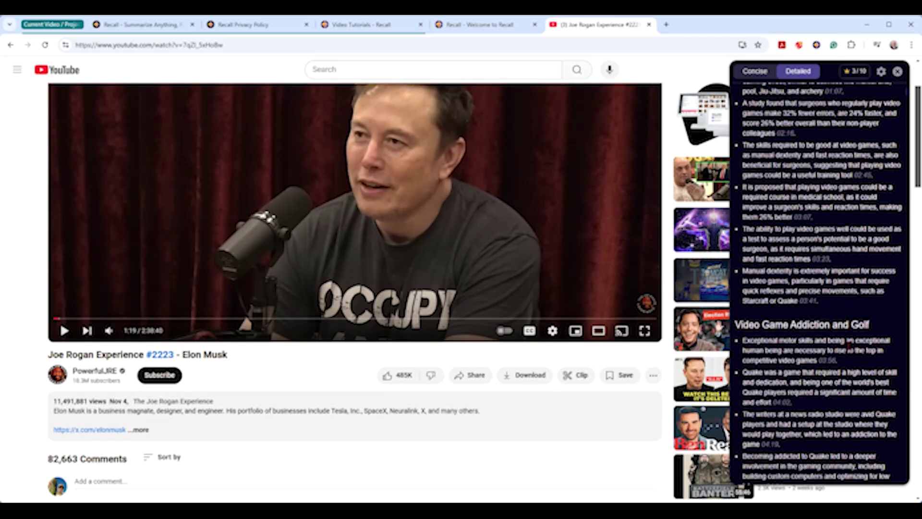
scroll(848, 345, down, 10)
scroll(848, 344, down, 4)
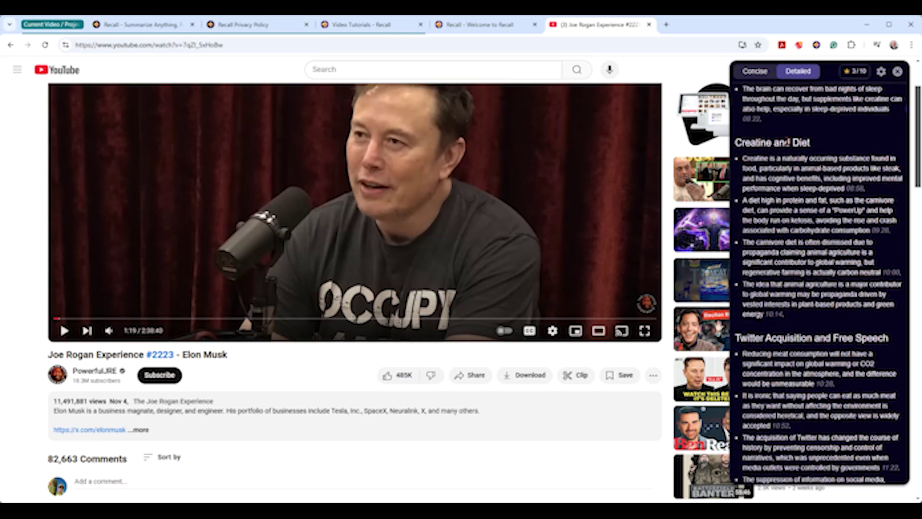
scroll(787, 144, down, 4)
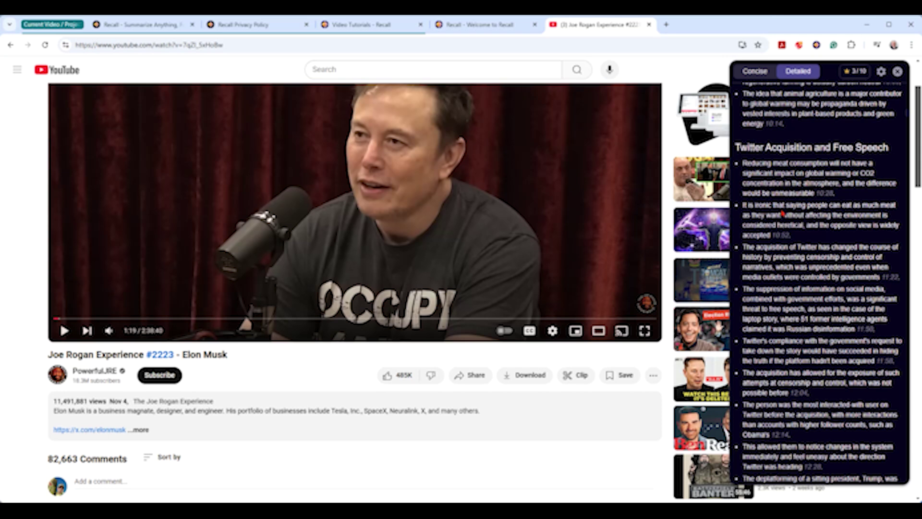
scroll(782, 212, down, 7)
scroll(781, 213, down, 4)
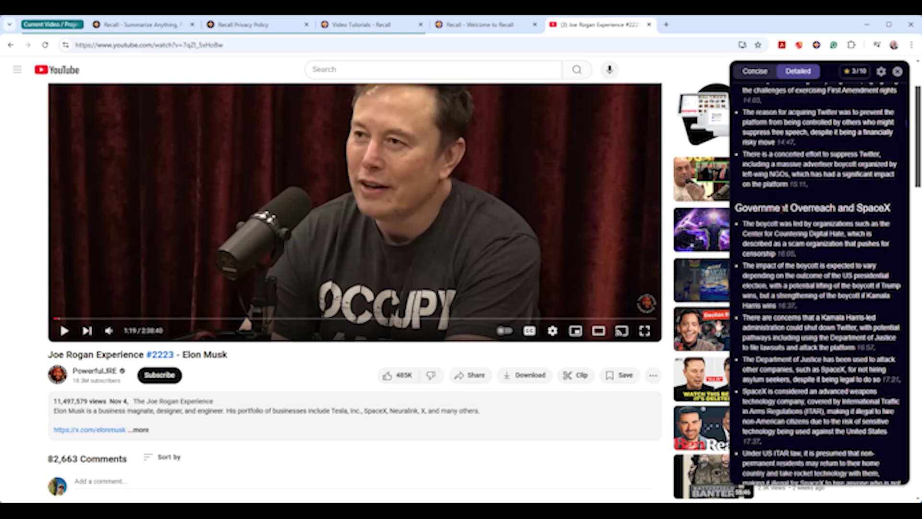
scroll(784, 208, up, 20)
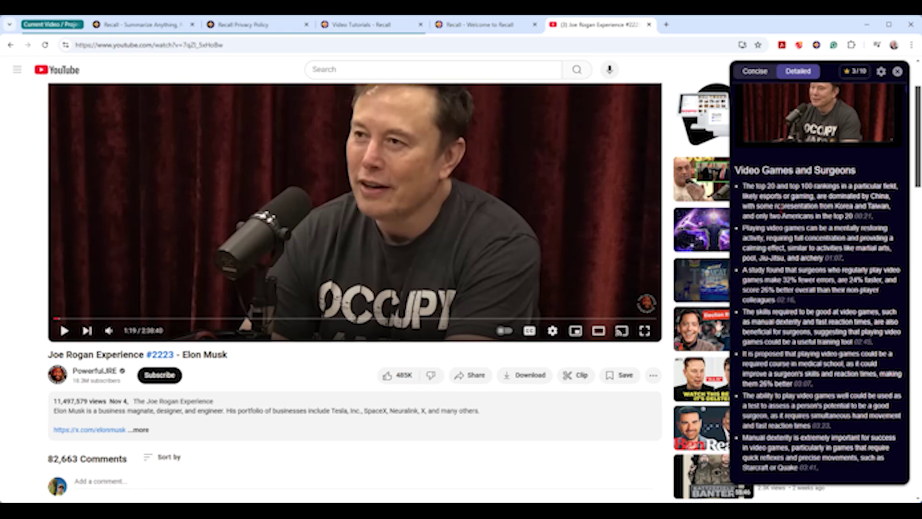
scroll(781, 207, up, 5)
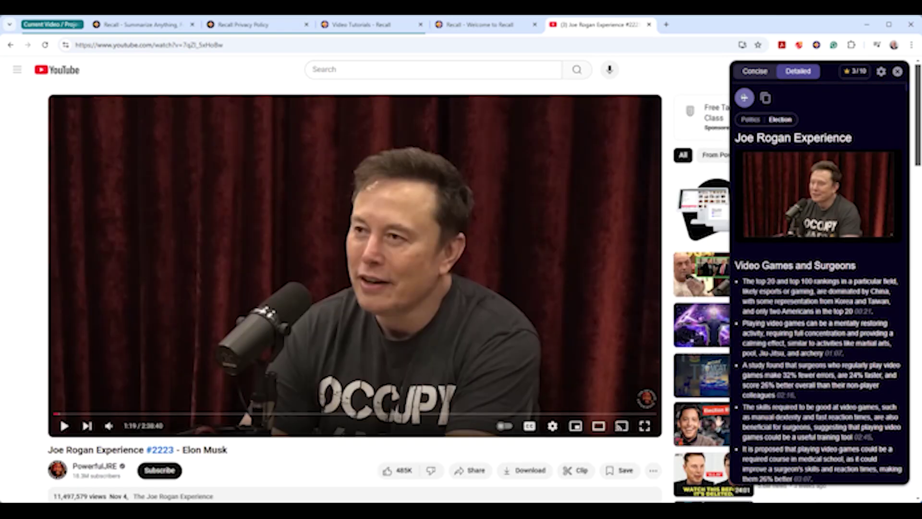
Save the video summary to the Recall knowledge base and open the saved Joe Rogan Experience card.
click(745, 99)
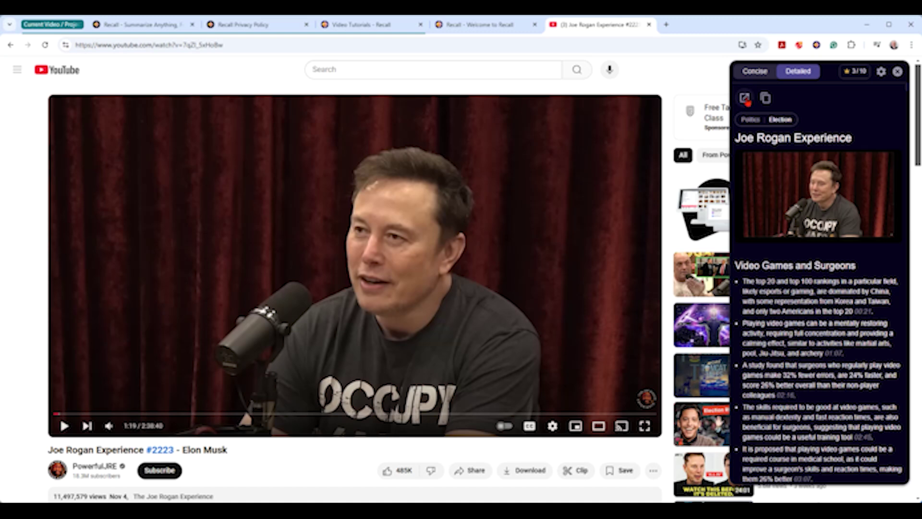
click(745, 98)
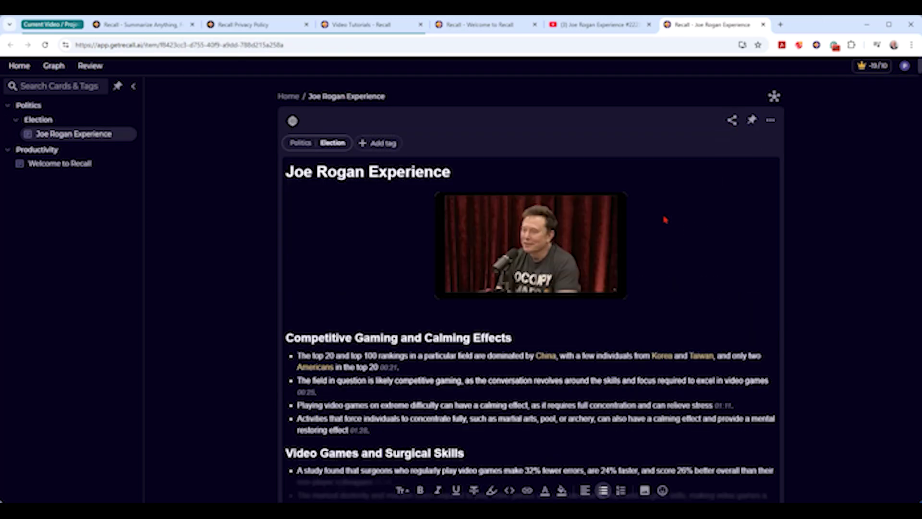
Read through the Joe Rogan Experience card's timestamped sections and linked keywords, from Competitive Gaming and Calming Effects to the tariff sections.
scroll(665, 219, down, 4)
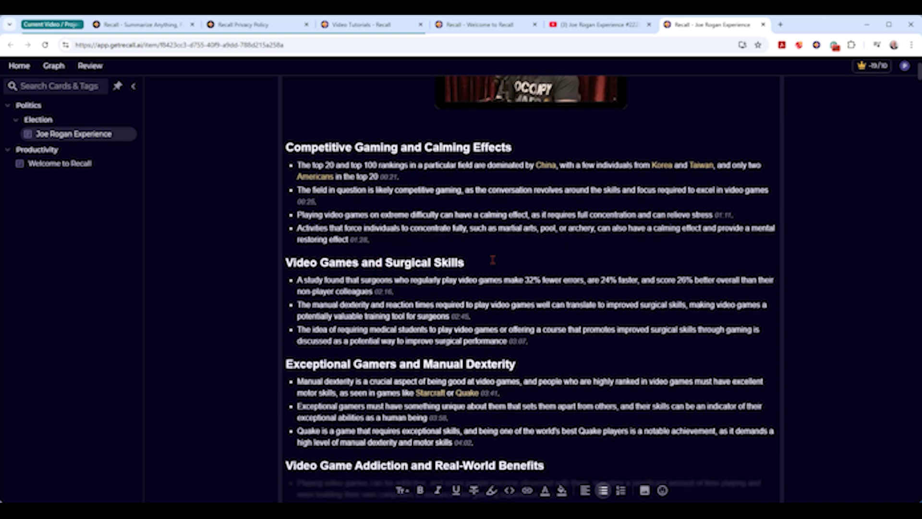
scroll(544, 282, down, 4)
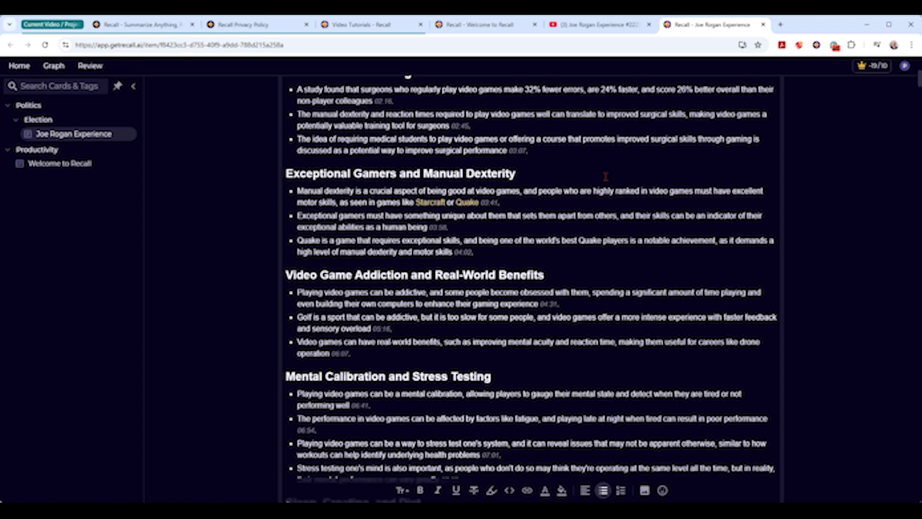
scroll(627, 182, down, 8)
scroll(627, 182, down, 10)
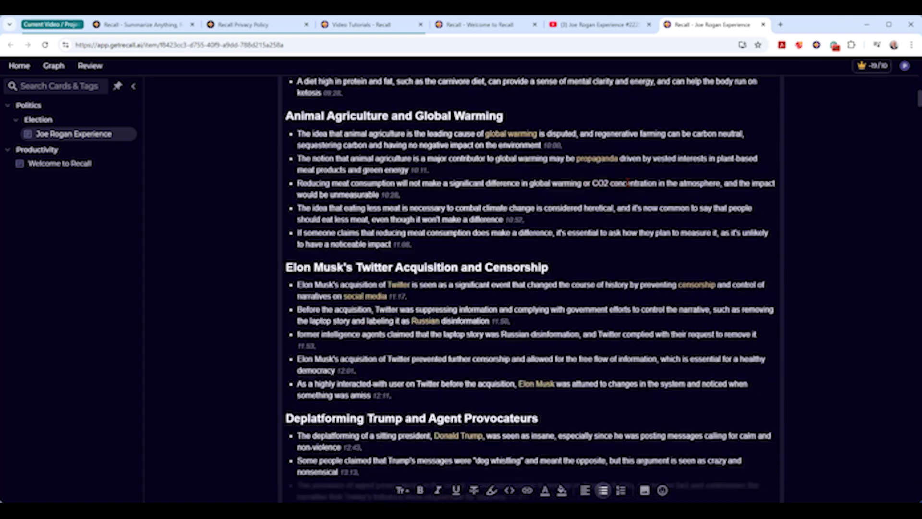
scroll(625, 186, down, 5)
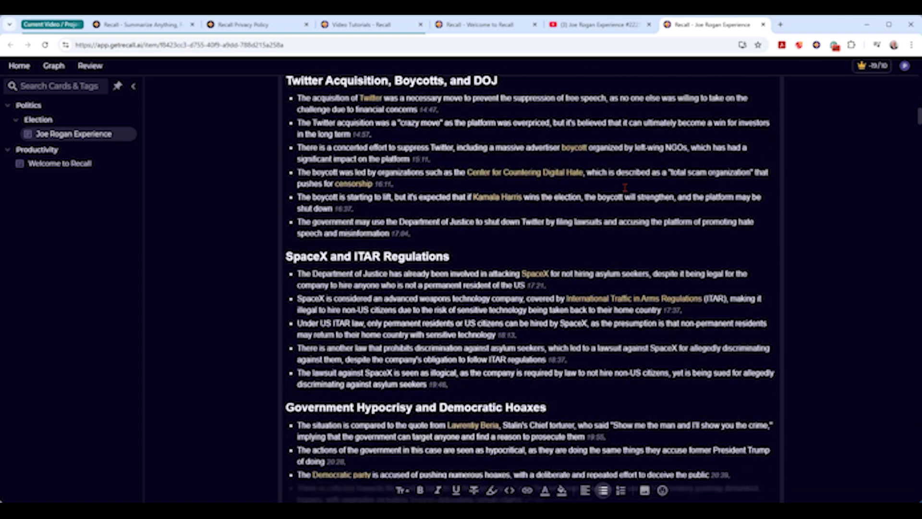
scroll(622, 188, up, 2)
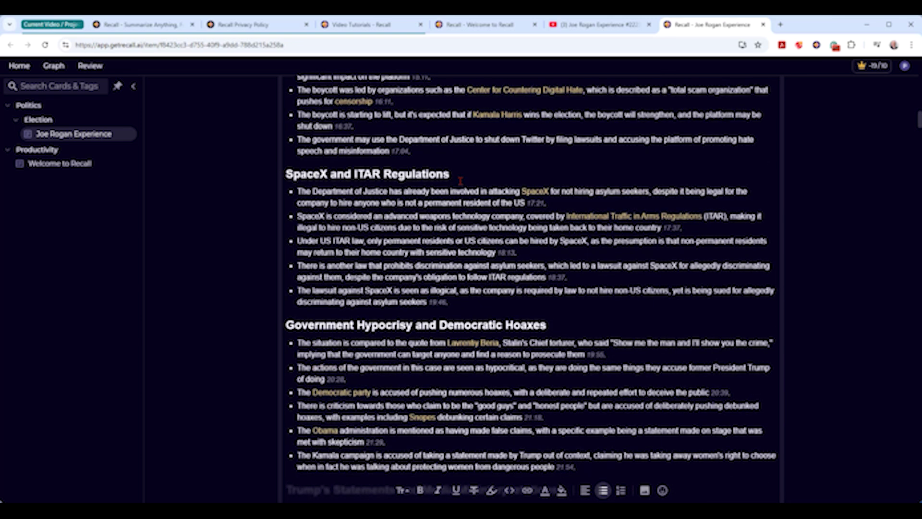
scroll(407, 184, down, 7)
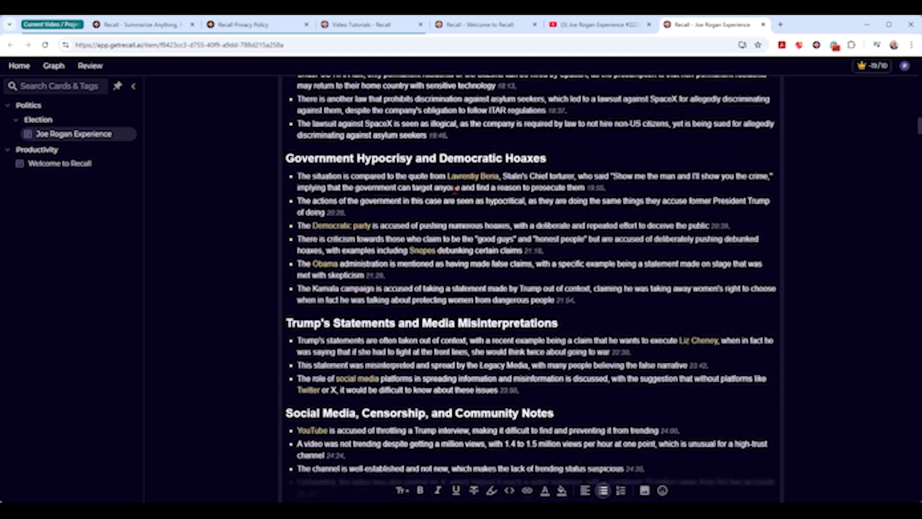
scroll(454, 190, down, 6)
scroll(454, 189, down, 6)
scroll(454, 189, down, 7)
scroll(454, 189, down, 20)
scroll(454, 190, down, 20)
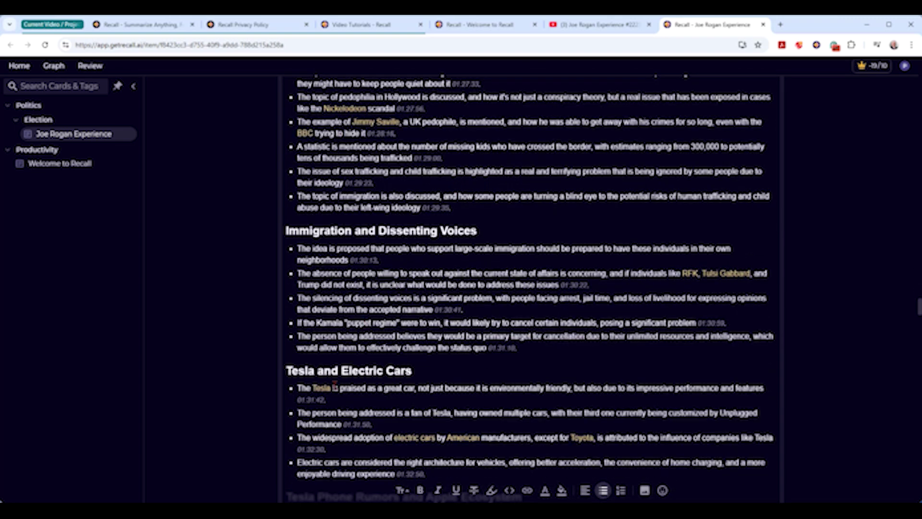
scroll(439, 264, down, 4)
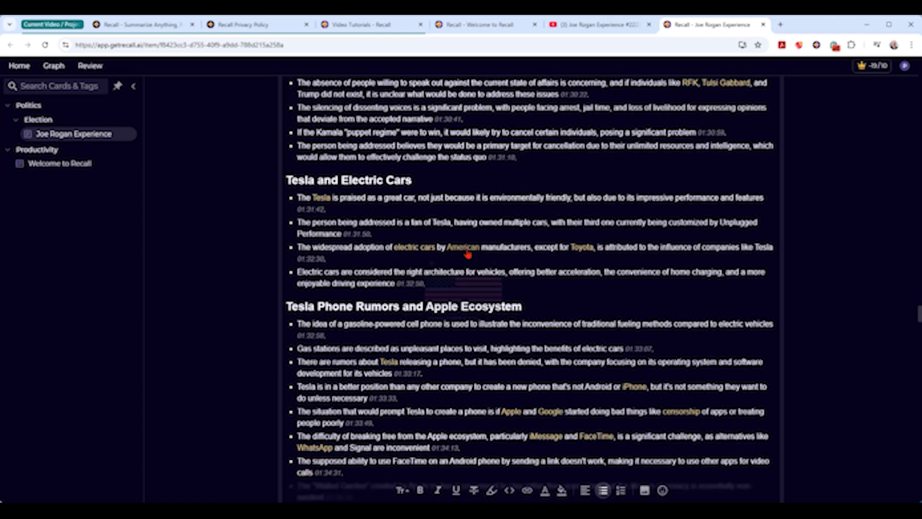
scroll(603, 233, down, 7)
scroll(603, 233, down, 20)
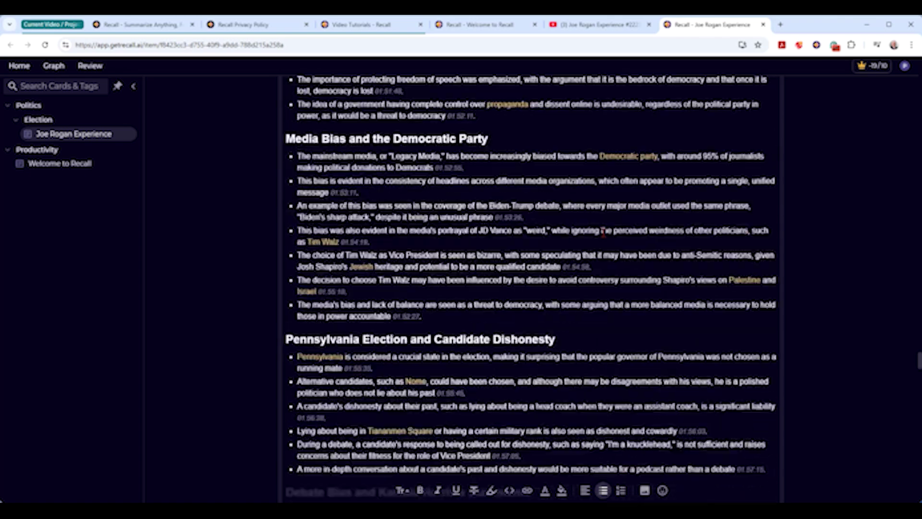
scroll(603, 232, down, 20)
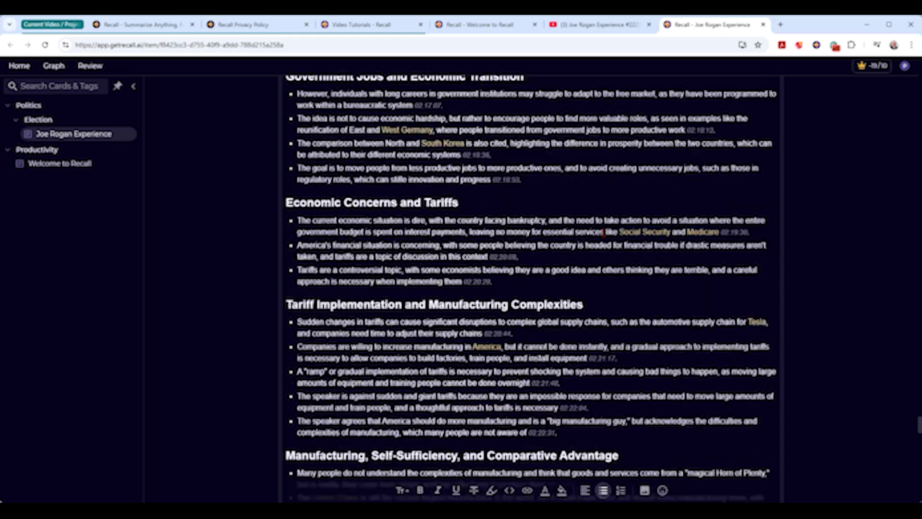
Examine the card's Links section and preview entities such as First Amendment, Freedom of speech and German language.
scroll(603, 233, down, 10)
scroll(603, 233, up, 12)
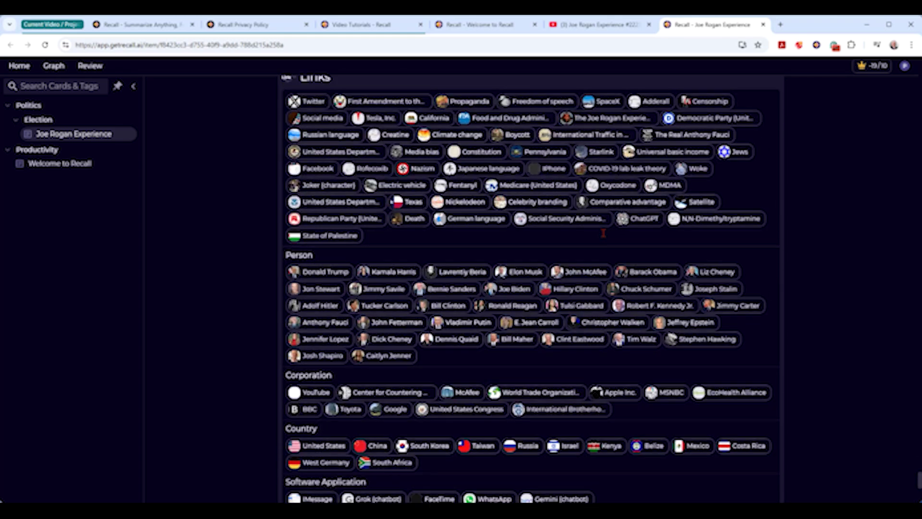
scroll(603, 233, down, 4)
scroll(603, 233, down, 2)
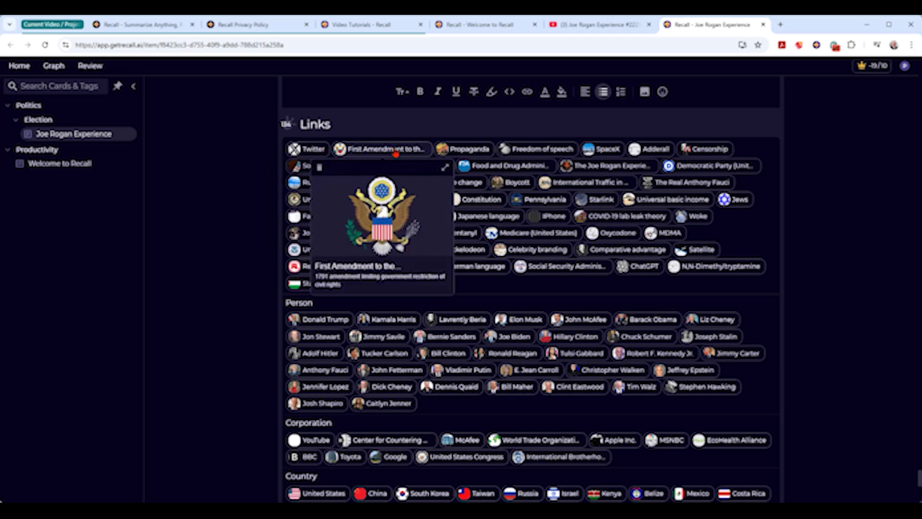
mouse_move(469, 153)
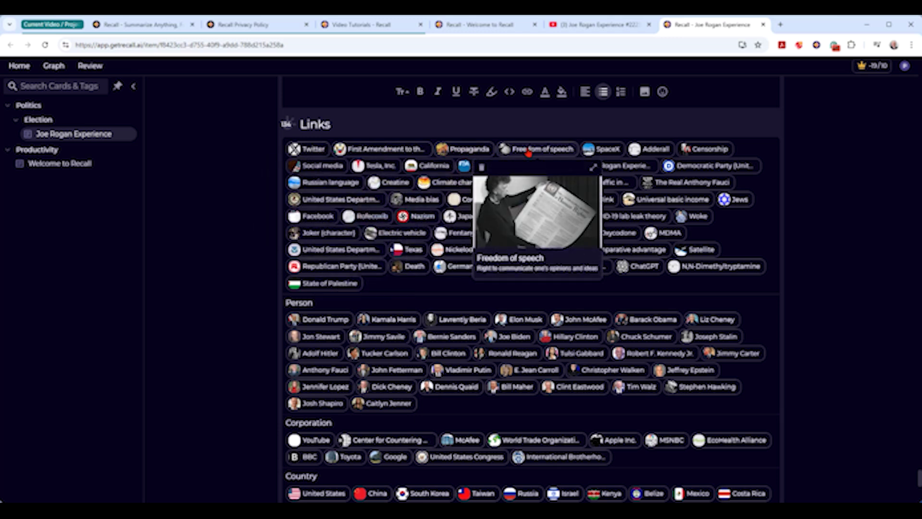
mouse_move(441, 268)
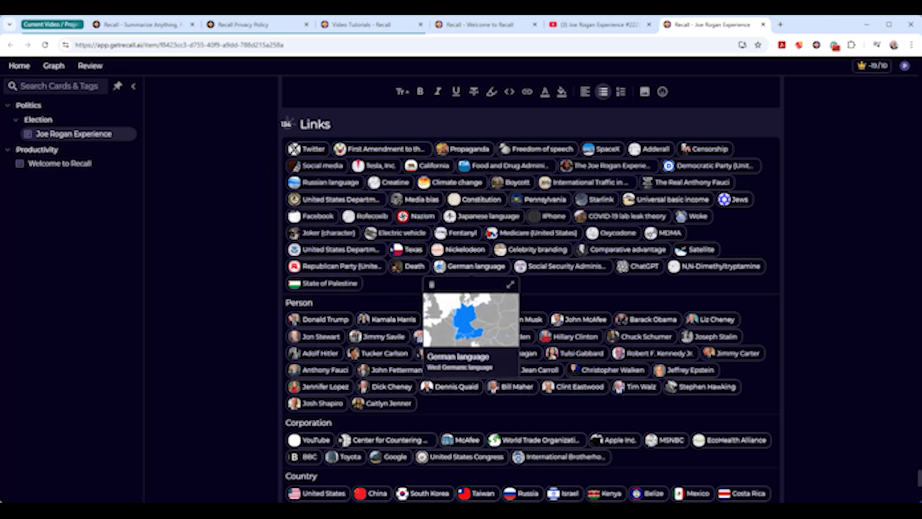
Open the SpaceX card from the linked entities, expand it with info from the web and read through it.
mouse_move(607, 156)
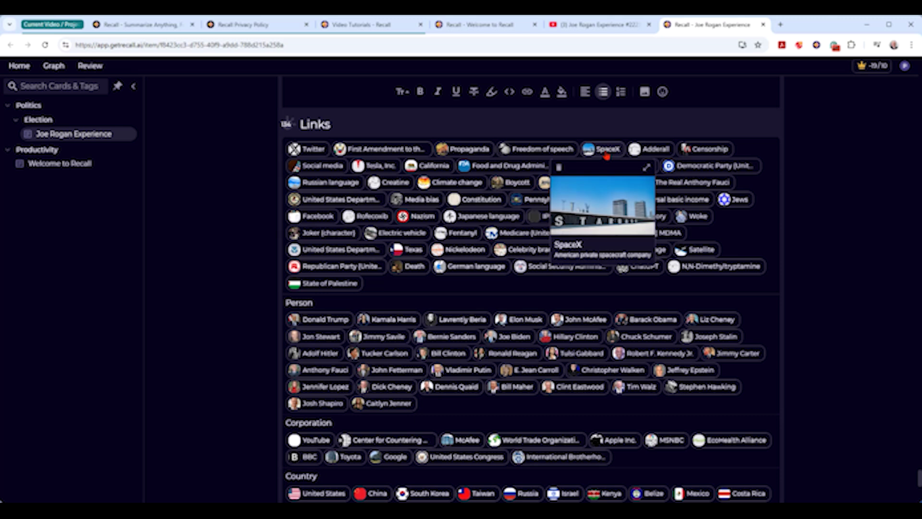
click(606, 154)
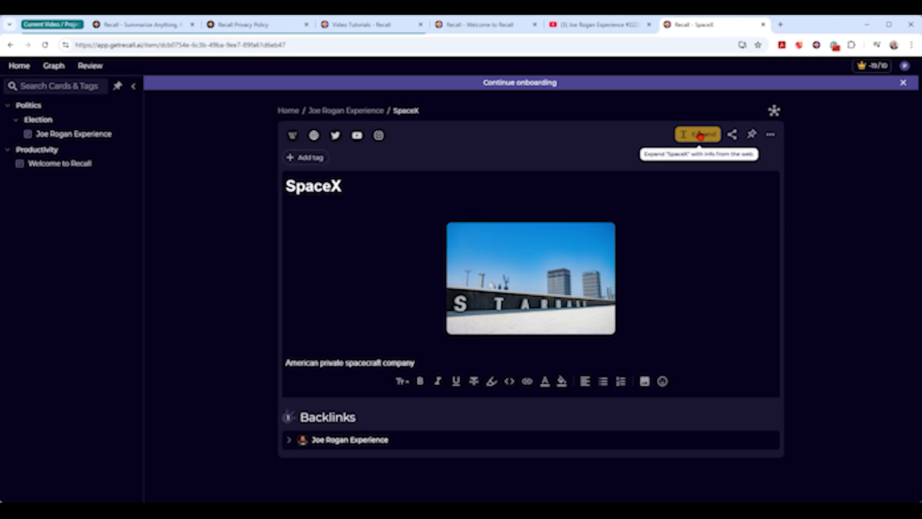
click(700, 135)
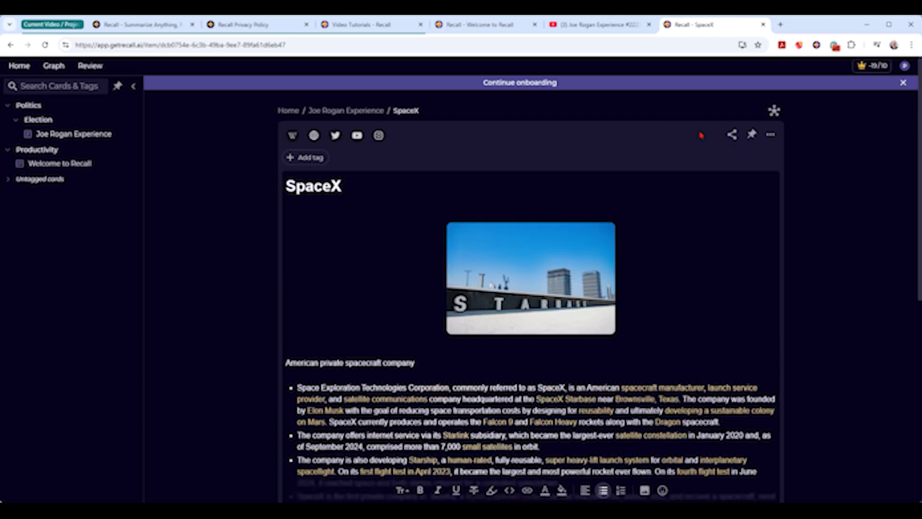
scroll(640, 304, down, 5)
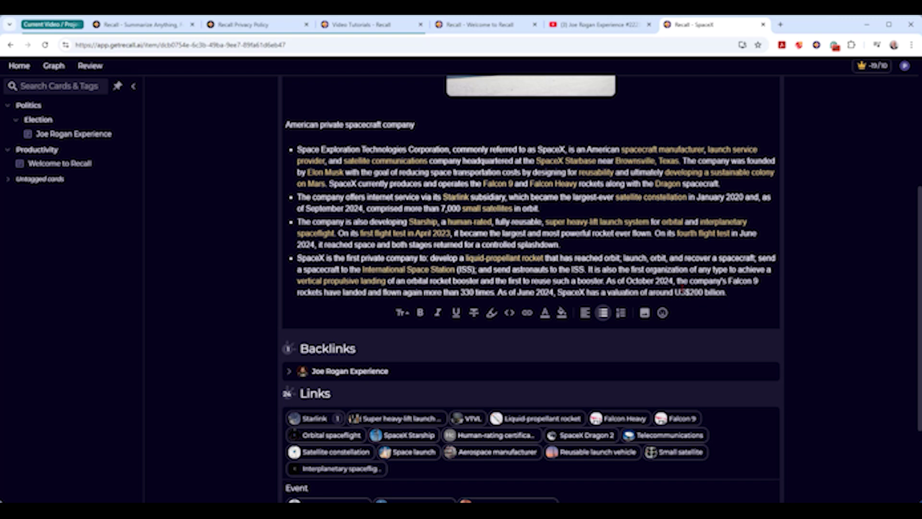
scroll(681, 288, down, 3)
mouse_move(697, 299)
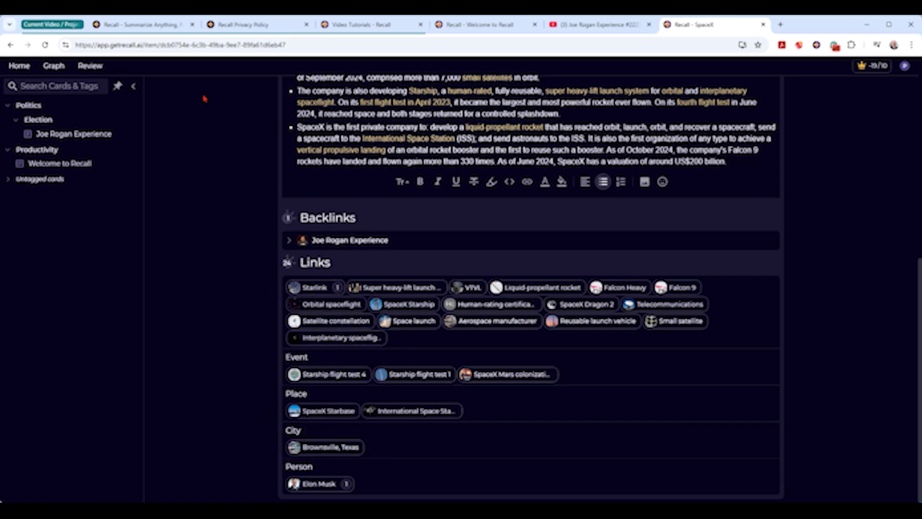
scroll(207, 120, up, 8)
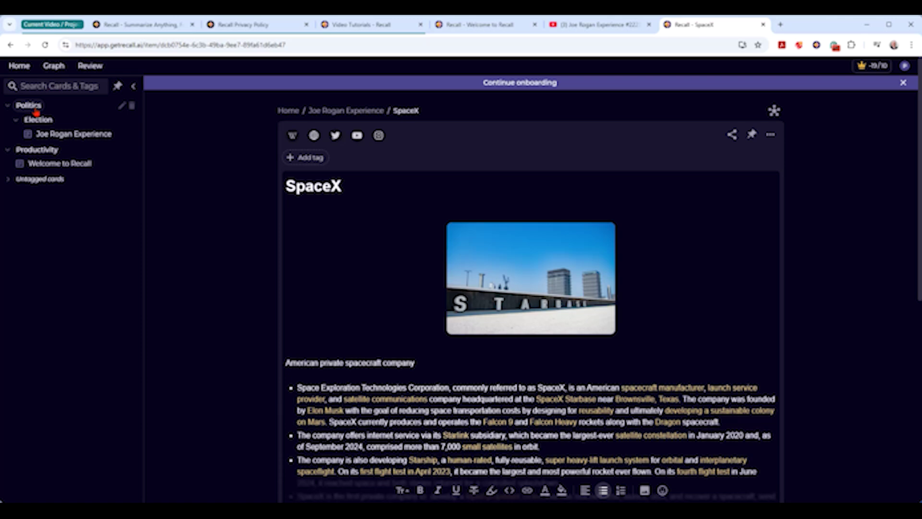
Return to the card overview, reopen the Joe Rogan Experience card and skim its summary sections.
click(19, 65)
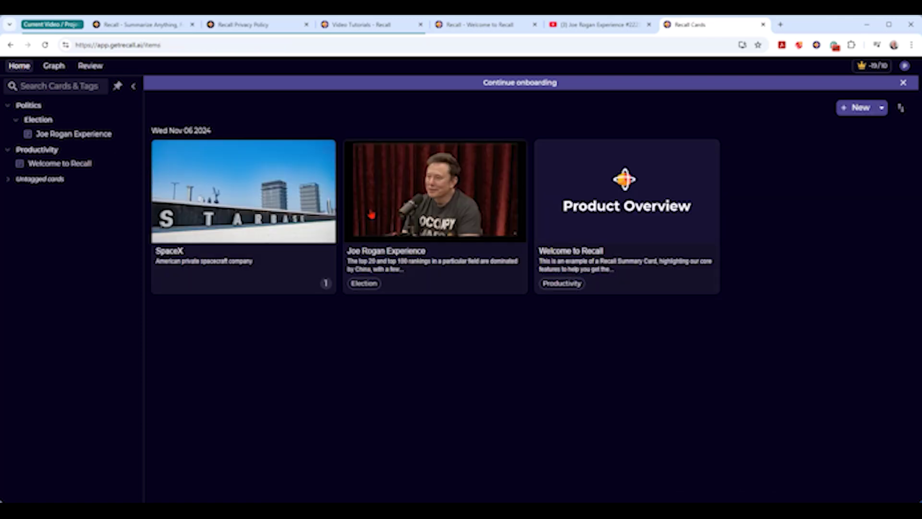
click(423, 200)
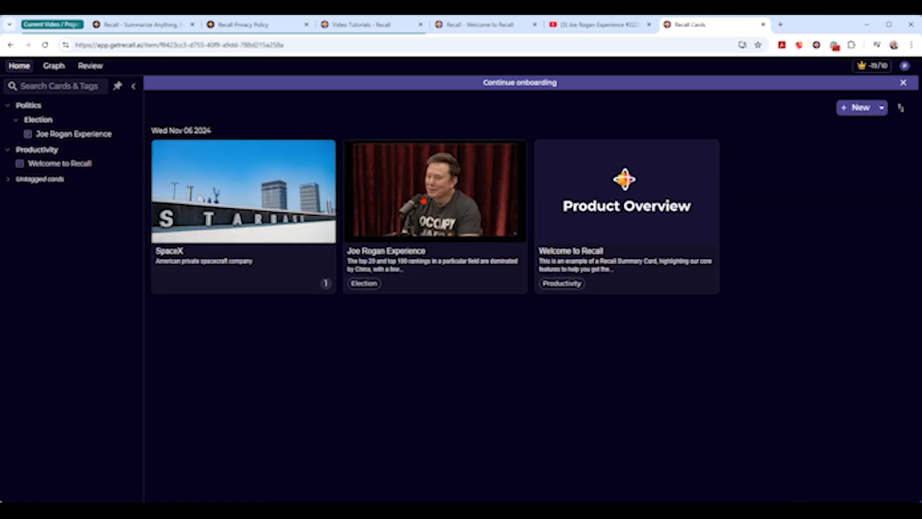
scroll(739, 243, down, 20)
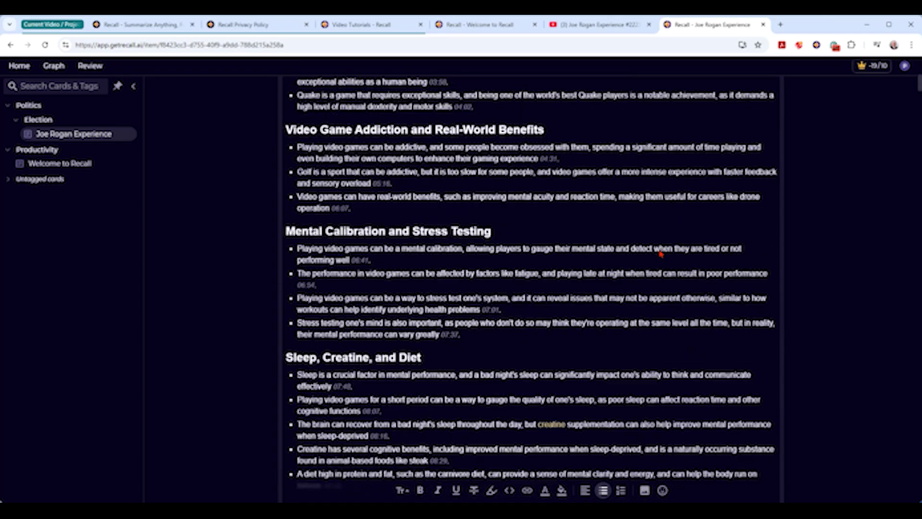
scroll(656, 250, up, 10)
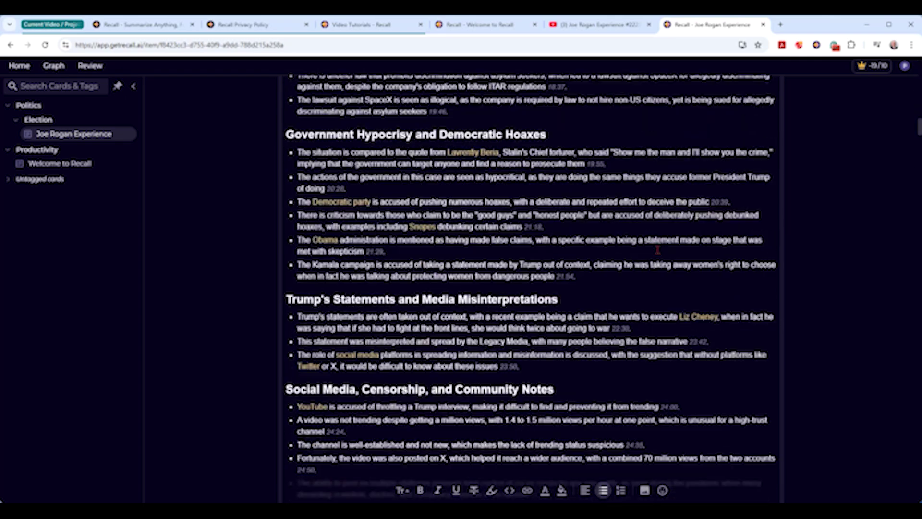
scroll(632, 246, up, 1)
scroll(632, 245, up, 10)
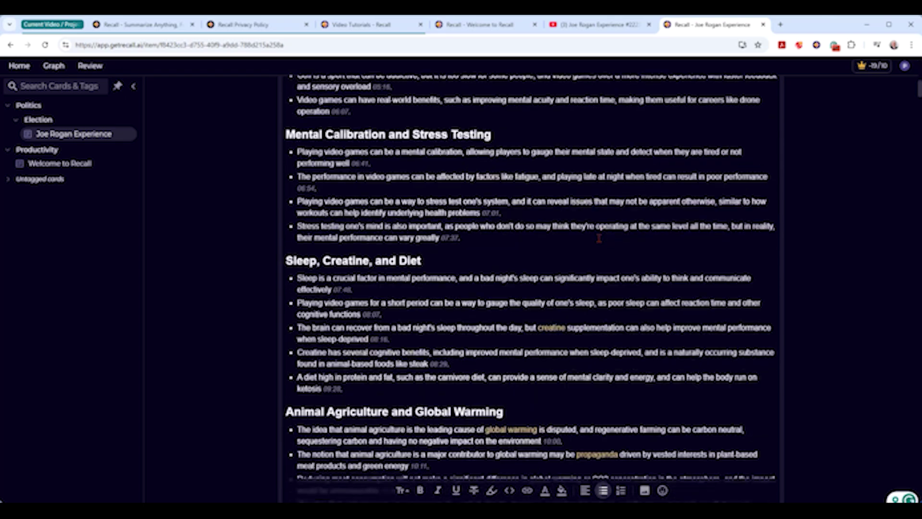
Open the SpaceX card from the card overview and skim its expanded content.
click(19, 66)
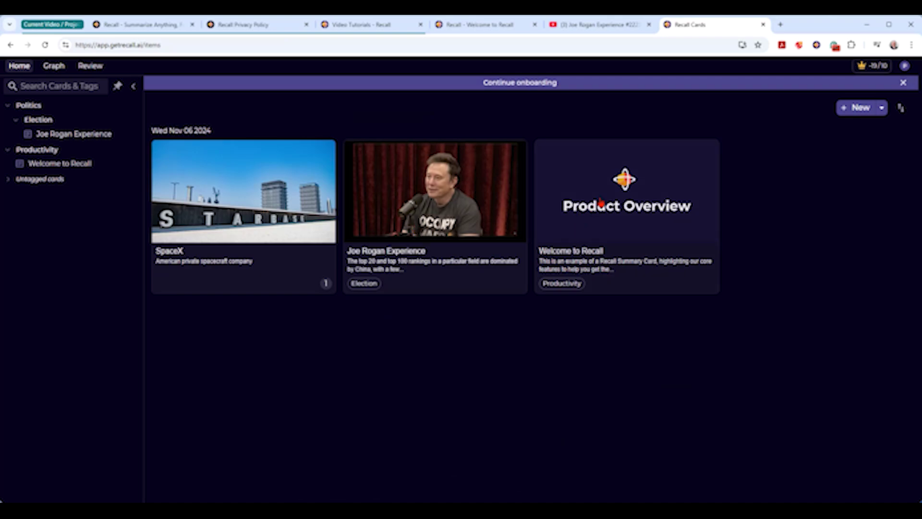
click(231, 275)
scroll(462, 230, down, 6)
scroll(401, 254, up, 6)
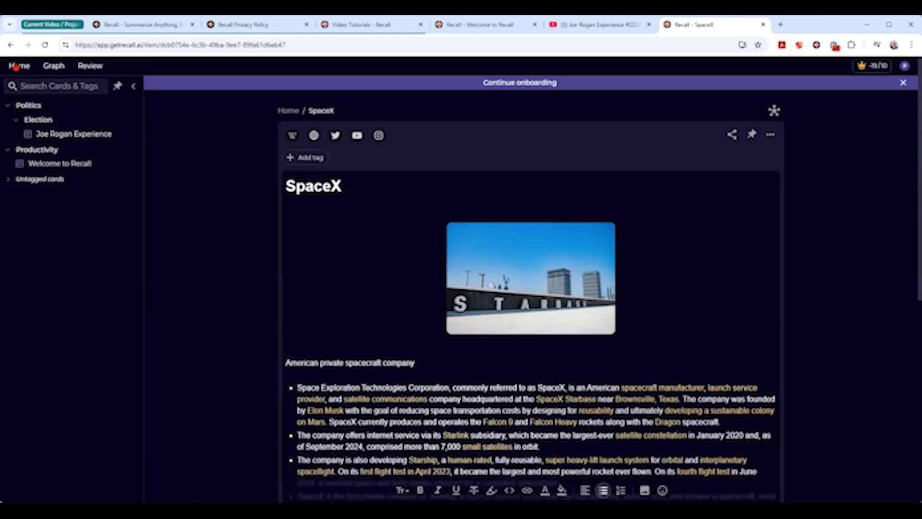
Go back to the Joe Rogan Experience card and read its sections down to Alternative Therapies and Addiction.
click(18, 69)
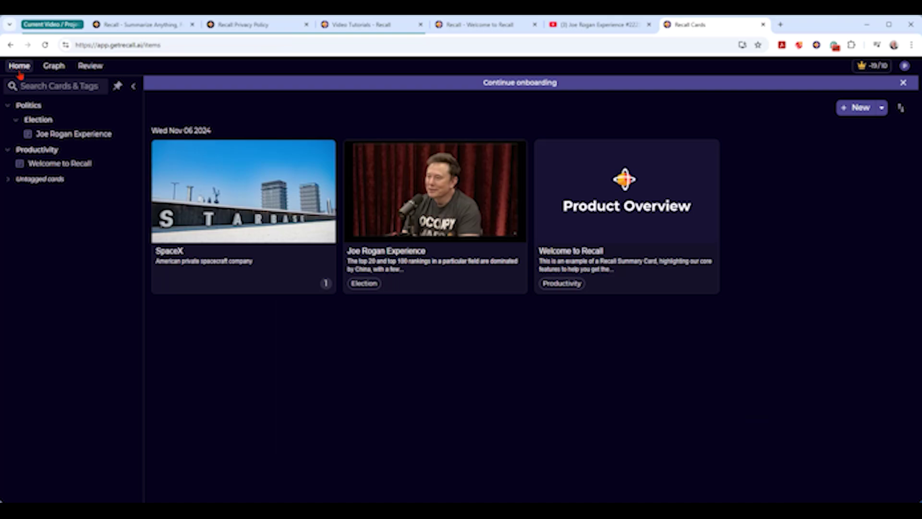
click(417, 189)
scroll(539, 339, down, 7)
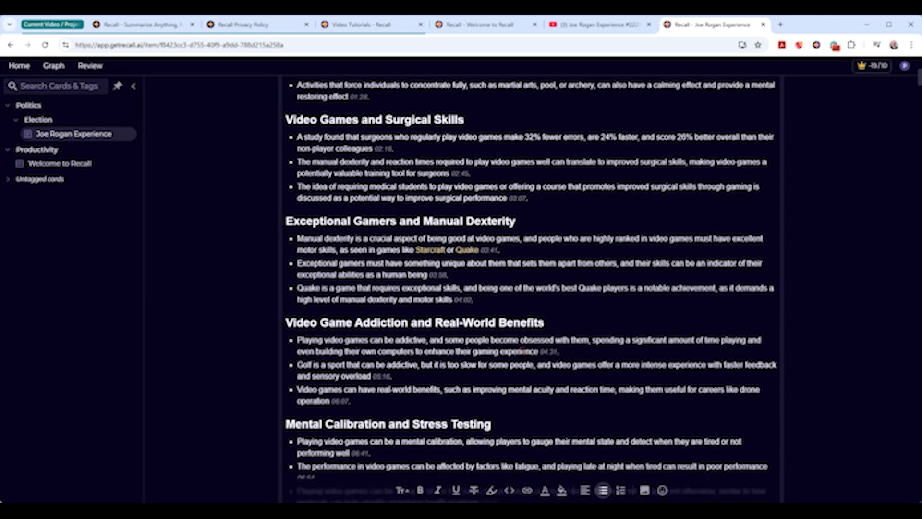
scroll(524, 336, down, 9)
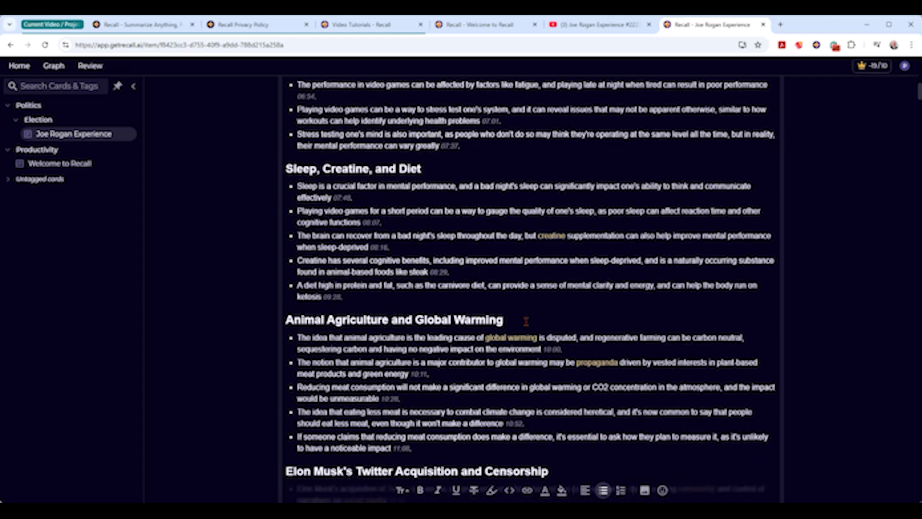
scroll(526, 322, down, 5)
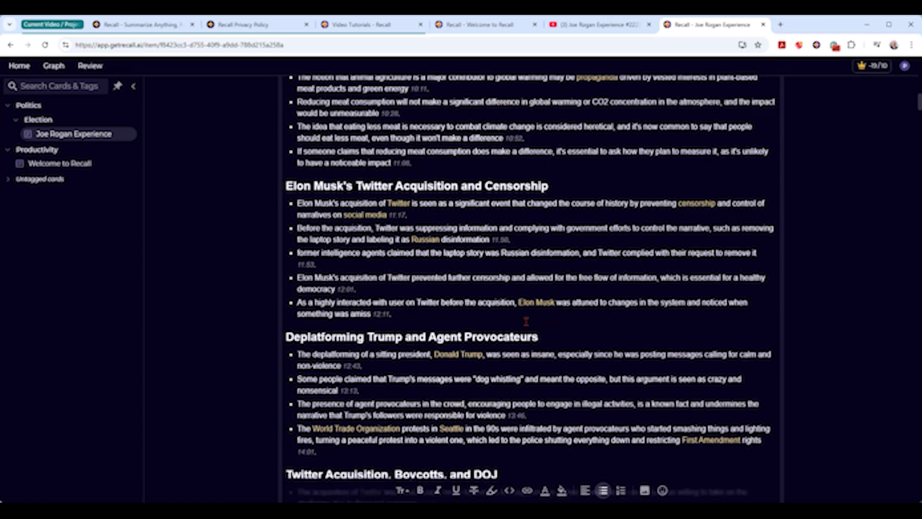
scroll(525, 321, down, 1)
scroll(526, 321, down, 5)
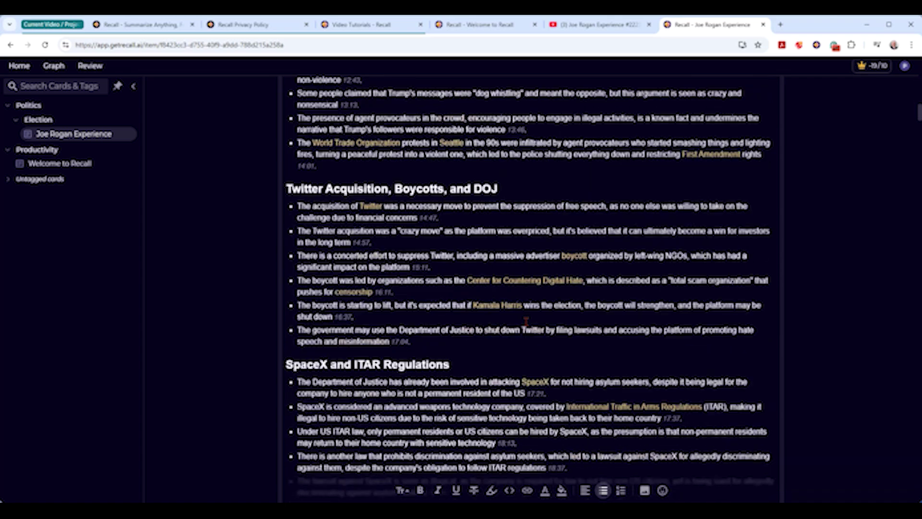
scroll(526, 320, down, 5)
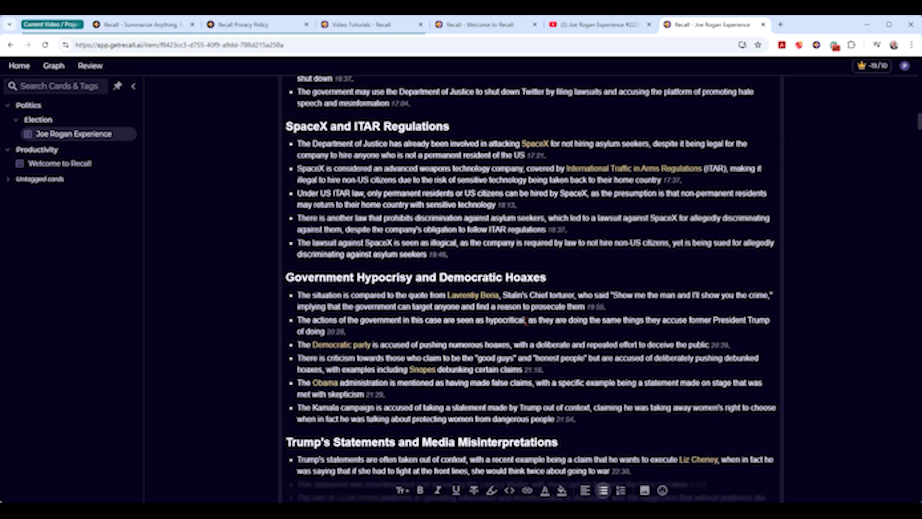
scroll(526, 320, down, 20)
scroll(379, 223, up, 4)
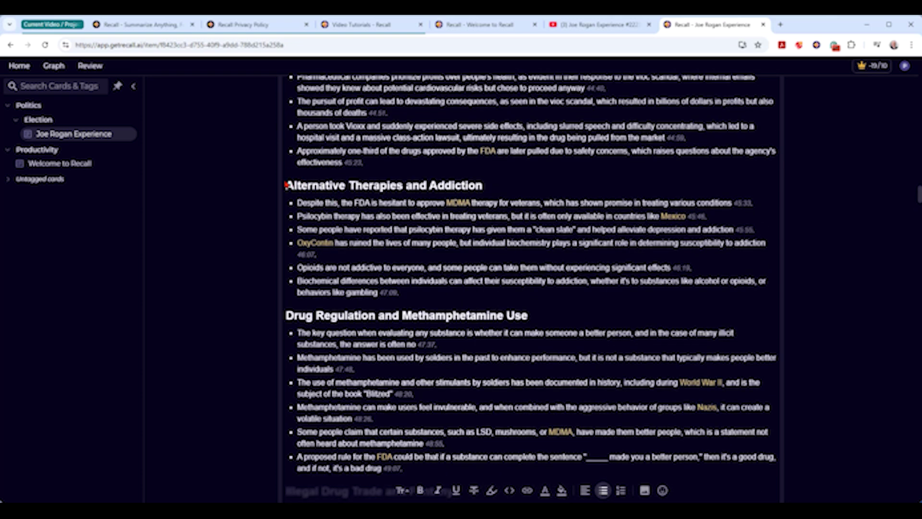
Link the words "Alternative Therapies" in the section heading to the scientific journal Alternative Therapies in Health and Medicine.
drag(287, 186, 403, 188)
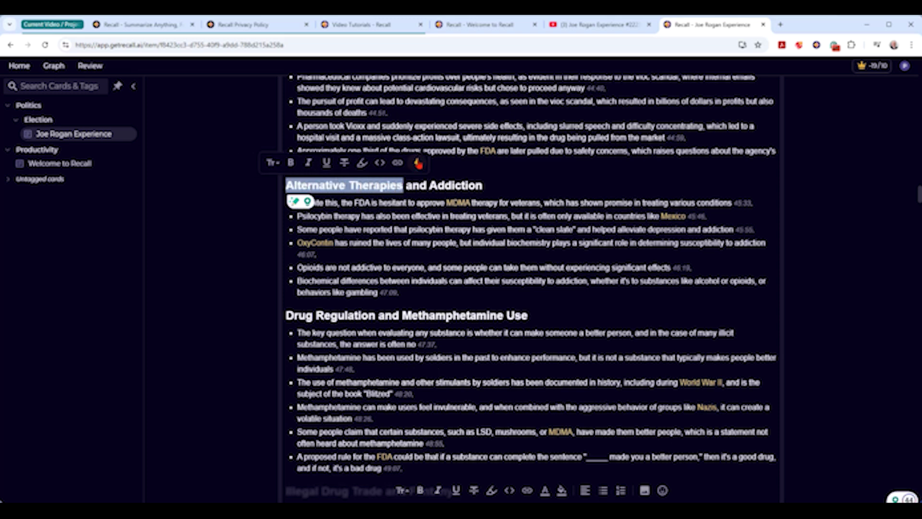
click(418, 163)
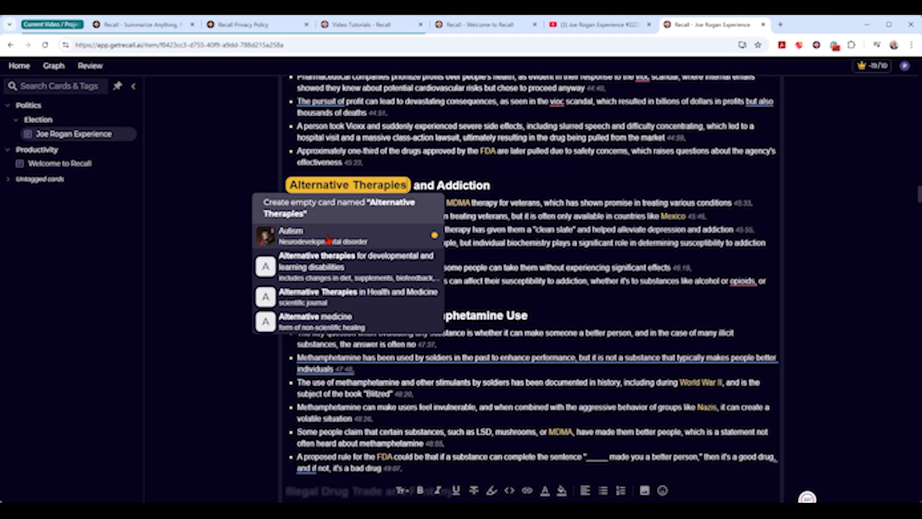
click(311, 300)
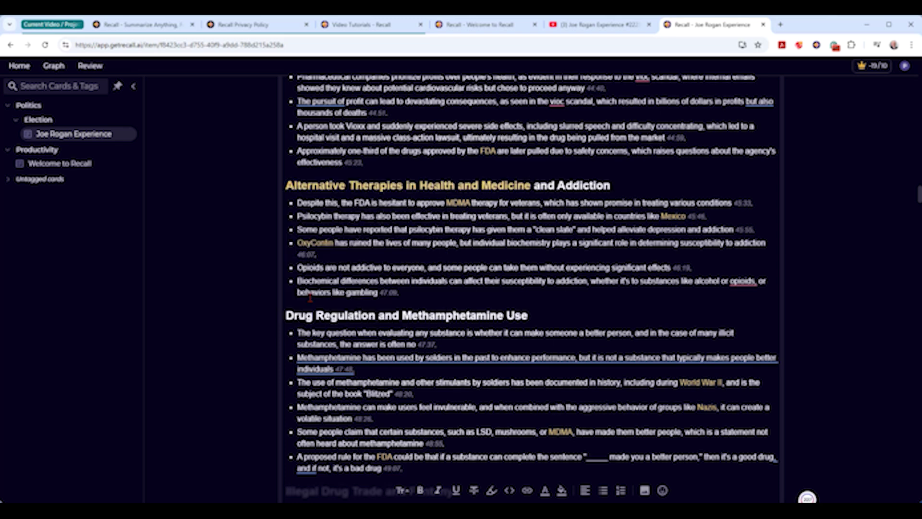
Open the newly linked Alternative Therapies in Health and Medicine card and expand it with info from the web.
mouse_move(466, 188)
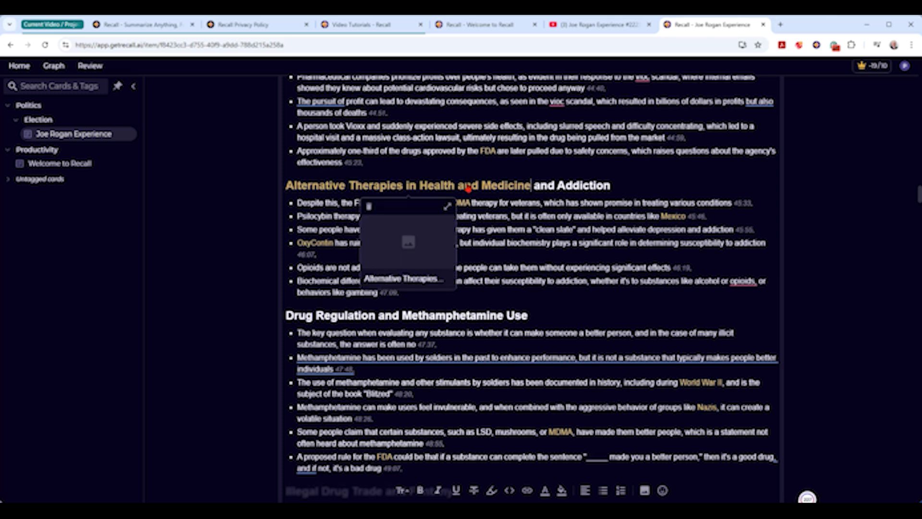
click(413, 239)
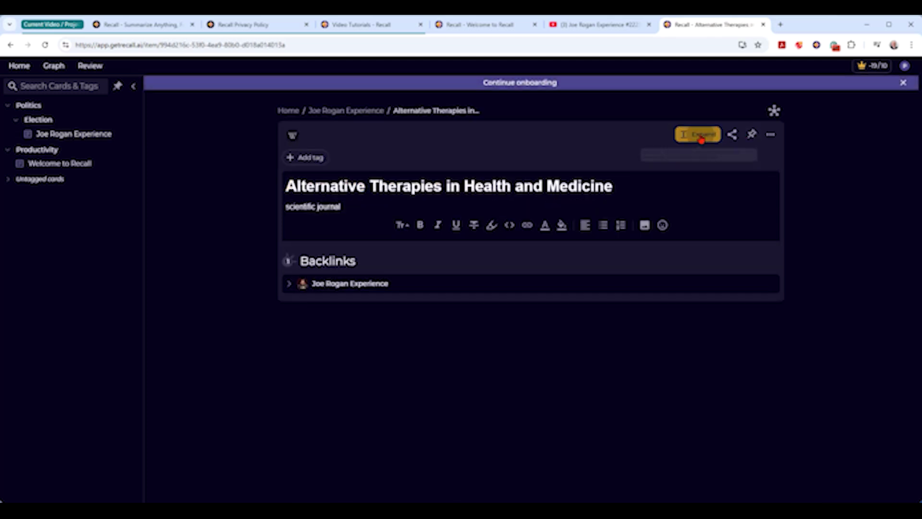
click(699, 135)
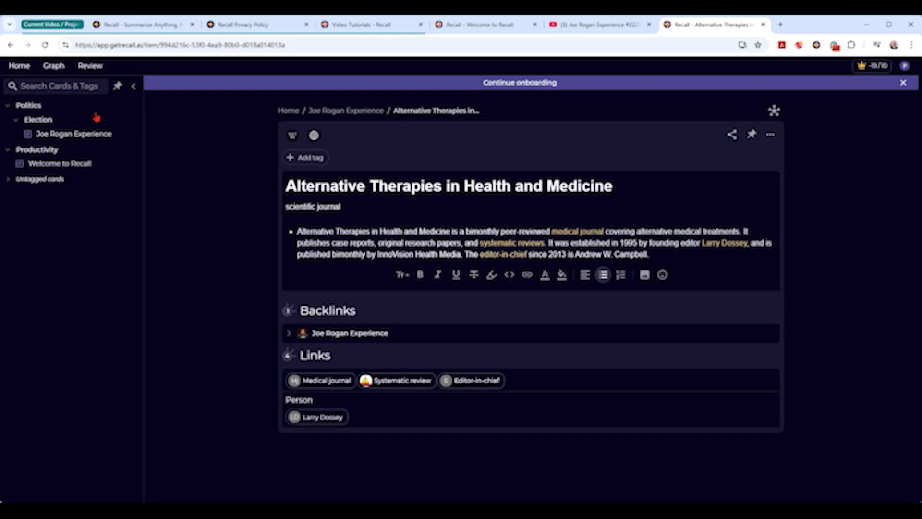
Open the knowledge graph and preview scattered nodes such as Alanine and Pharmaceutical industry.
click(53, 67)
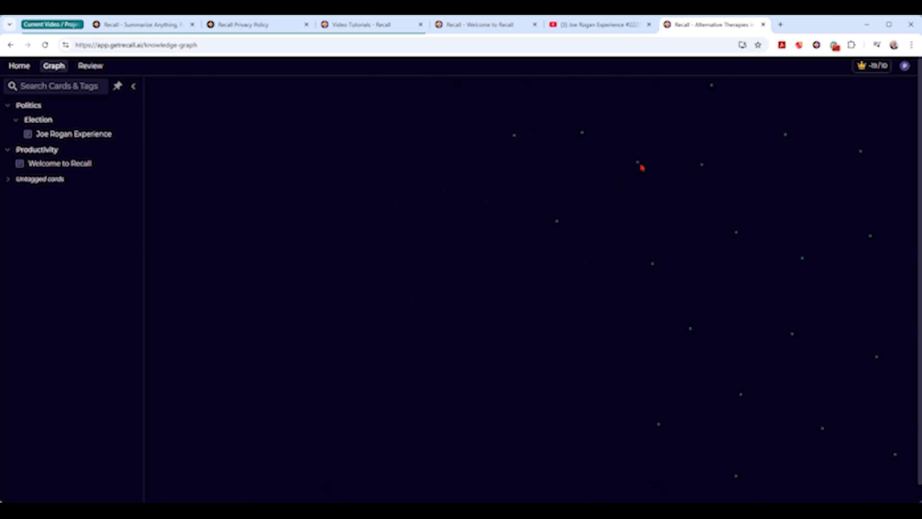
mouse_move(638, 166)
mouse_move(557, 227)
scroll(559, 235, down, 3)
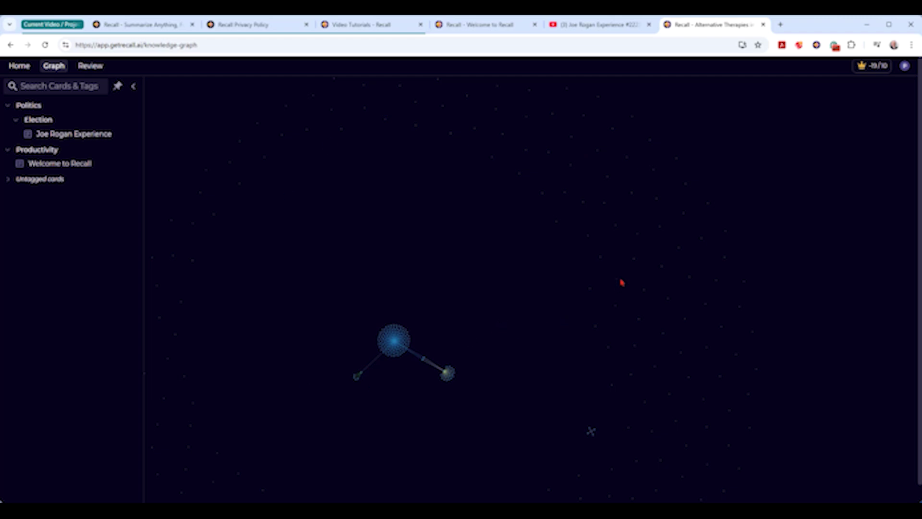
scroll(620, 282, up, 3)
scroll(620, 282, up, 3)
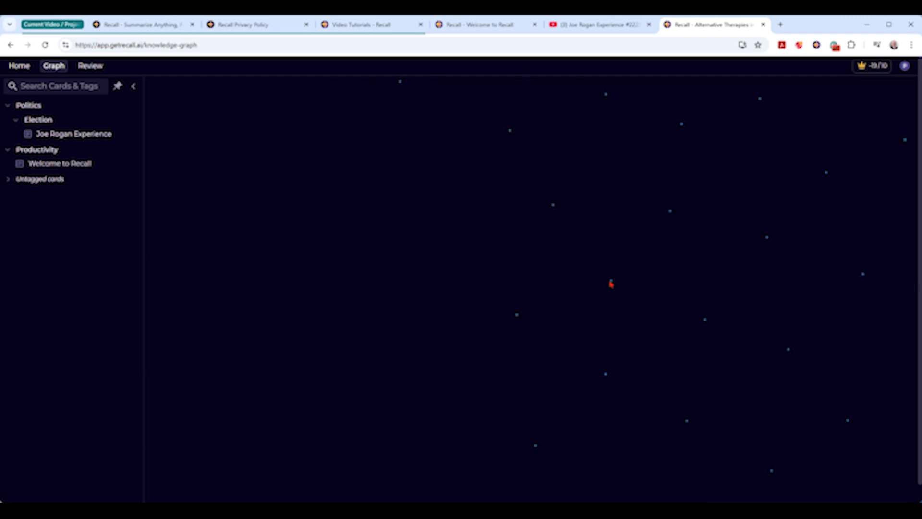
mouse_move(611, 286)
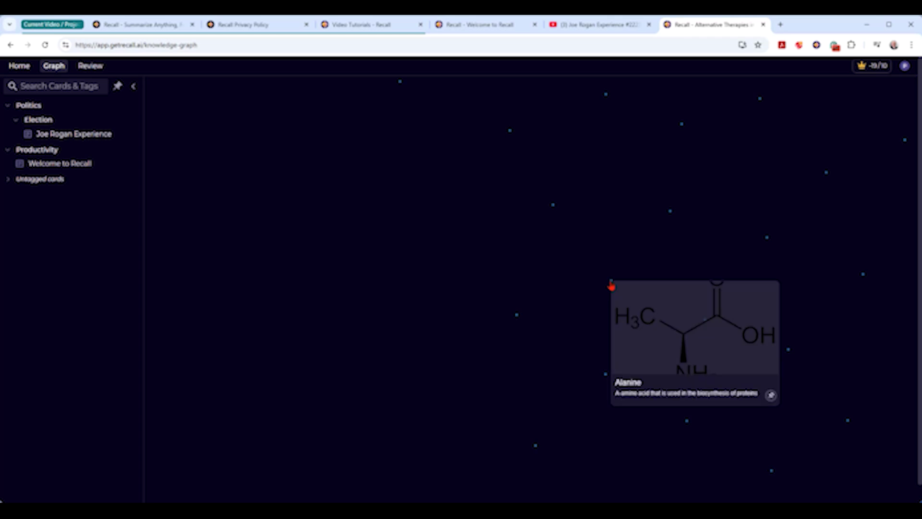
mouse_move(518, 321)
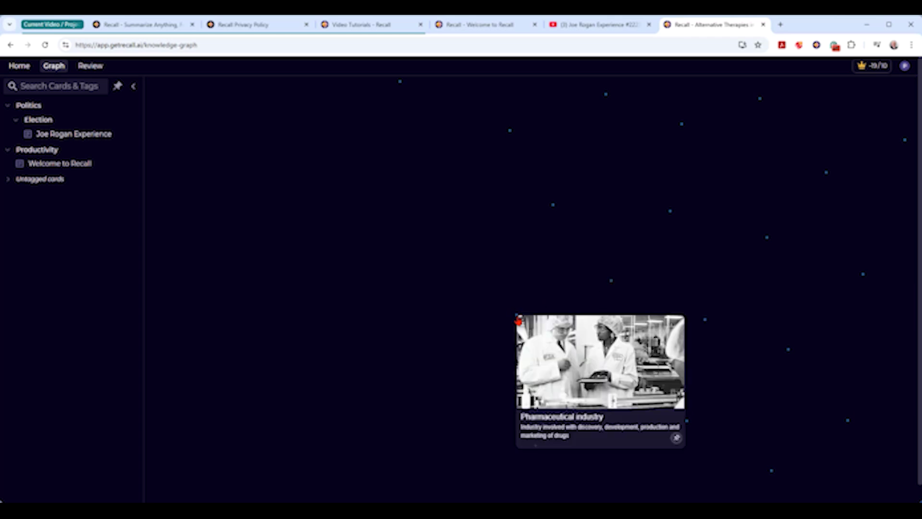
scroll(518, 321, down, 3)
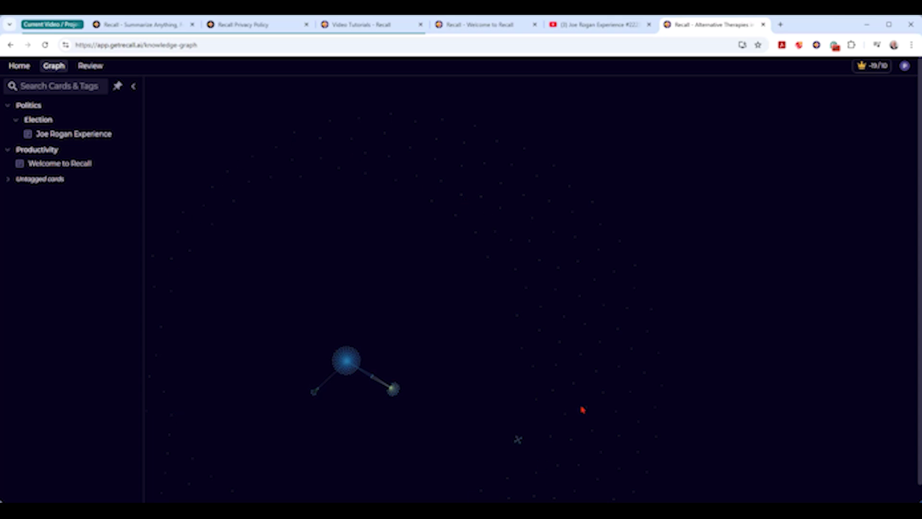
Examine the graph cluster around Welcome to Recall, preview its card and bring the large connected cluster into view.
drag(524, 406, 545, 237)
scroll(543, 272, up, 5)
mouse_move(541, 220)
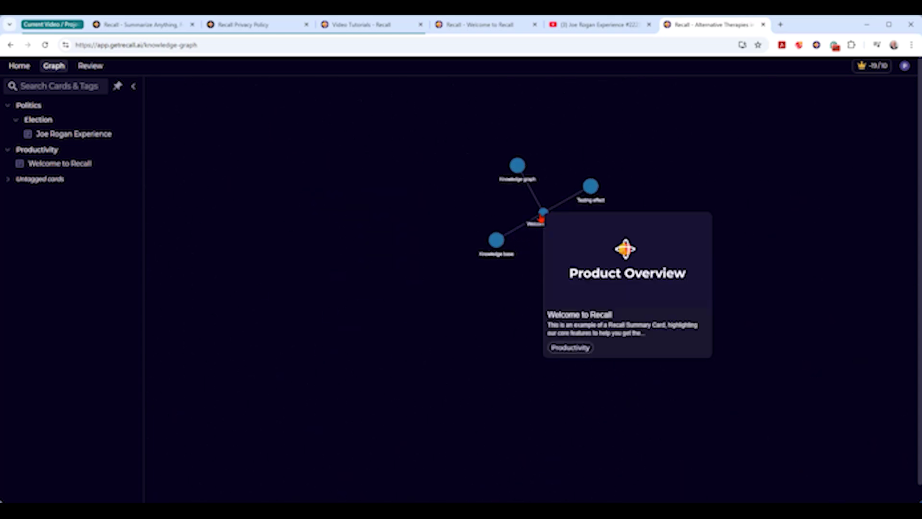
scroll(544, 235, down, 8)
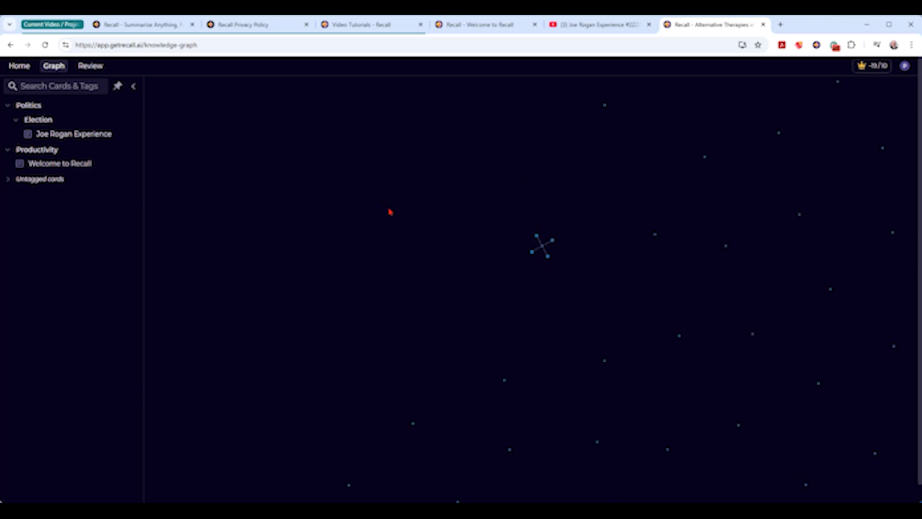
drag(395, 218, 611, 376)
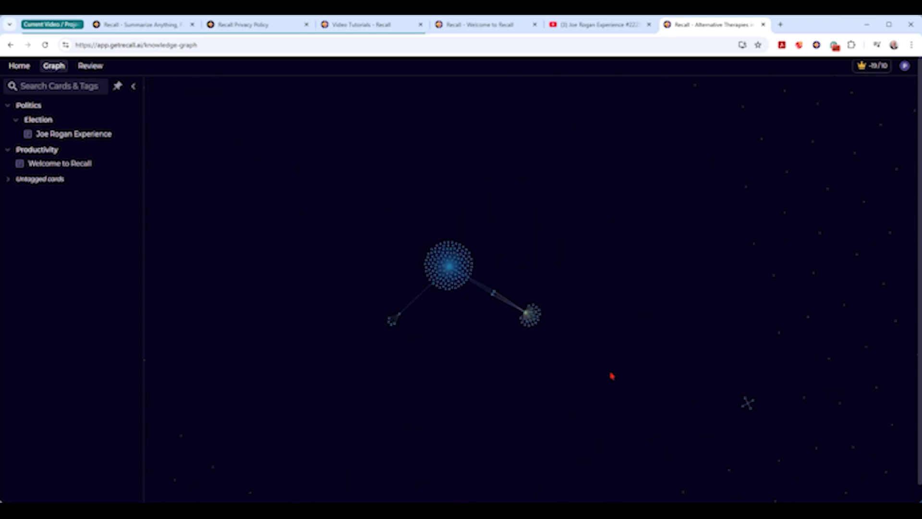
Examine the large connected cluster in the knowledge graph, focusing on its central Joe Rogan Experience node and surrounding cards.
scroll(497, 333, up, 3)
drag(310, 245, 468, 366)
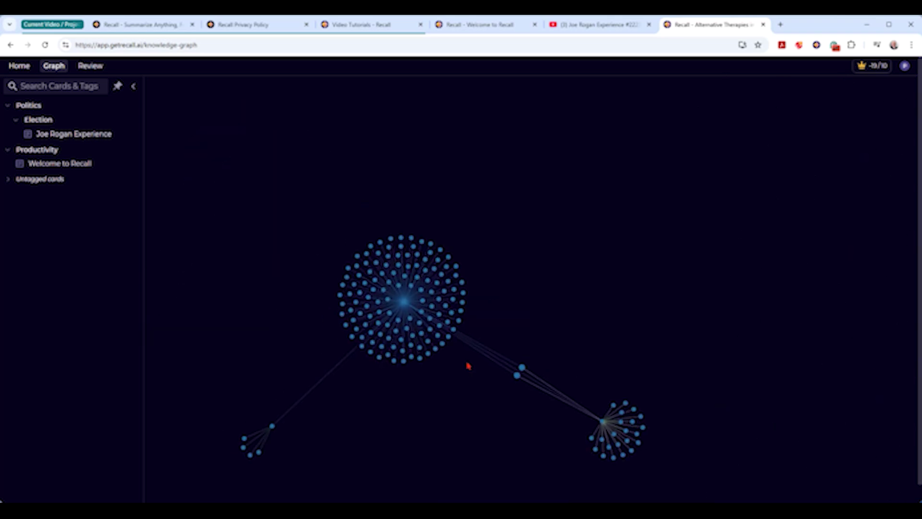
scroll(456, 264, up, 5)
mouse_move(458, 265)
scroll(458, 265, up, 3)
scroll(458, 263, up, 3)
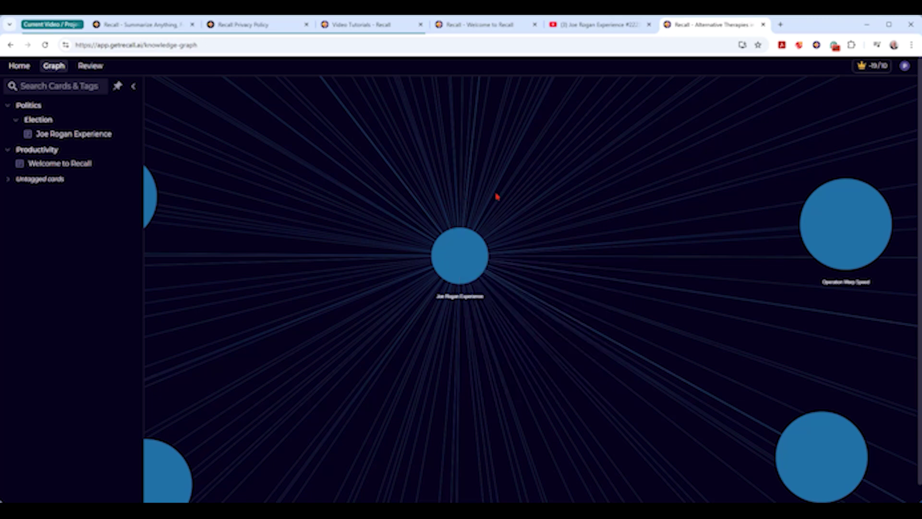
scroll(497, 201, down, 3)
scroll(494, 208, down, 3)
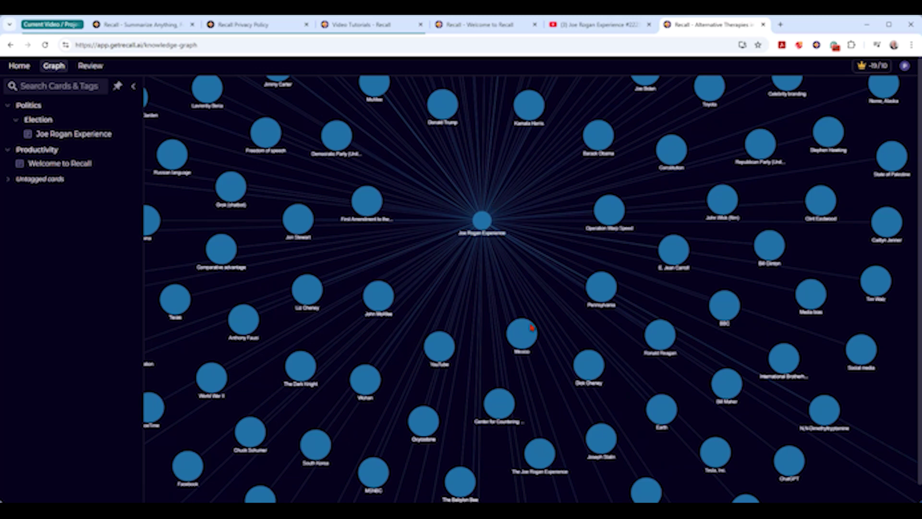
Preview cards linked to Joe Rogan Experience, including Wuhan, The Dark Knight, Liz Cheney, First Amendment, Pennsylvania, E. Jean Carroll and ChatGPT.
mouse_move(525, 347)
mouse_move(359, 383)
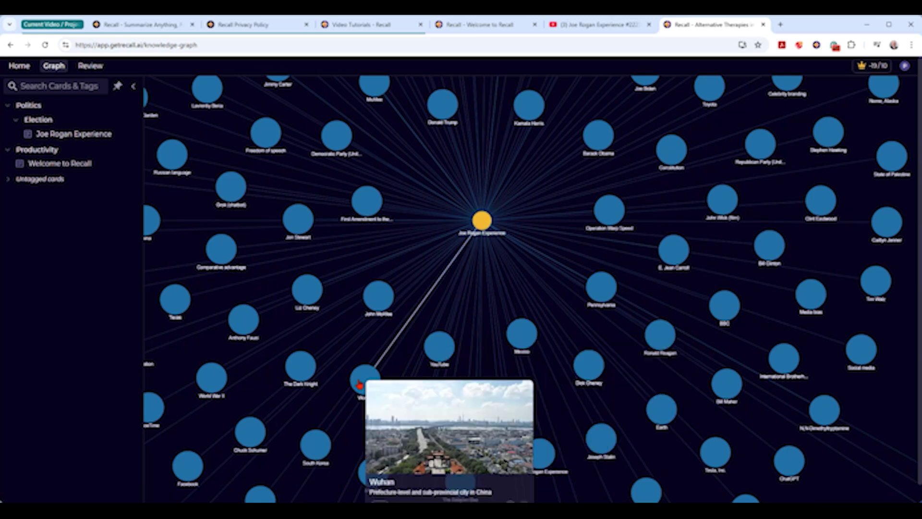
mouse_move(301, 372)
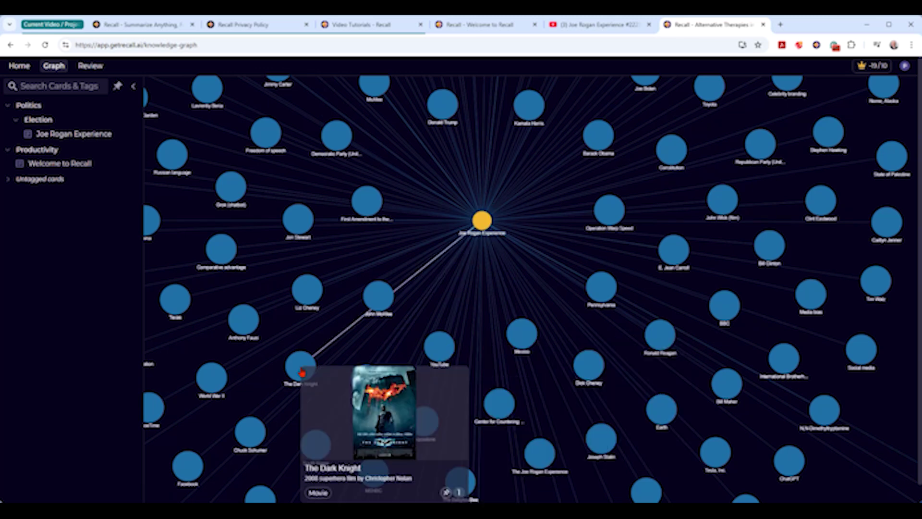
mouse_move(309, 299)
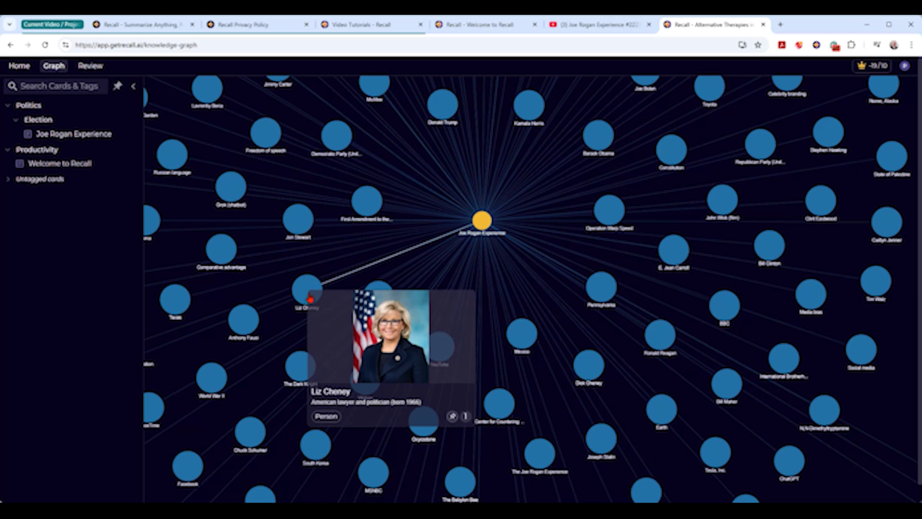
mouse_move(367, 202)
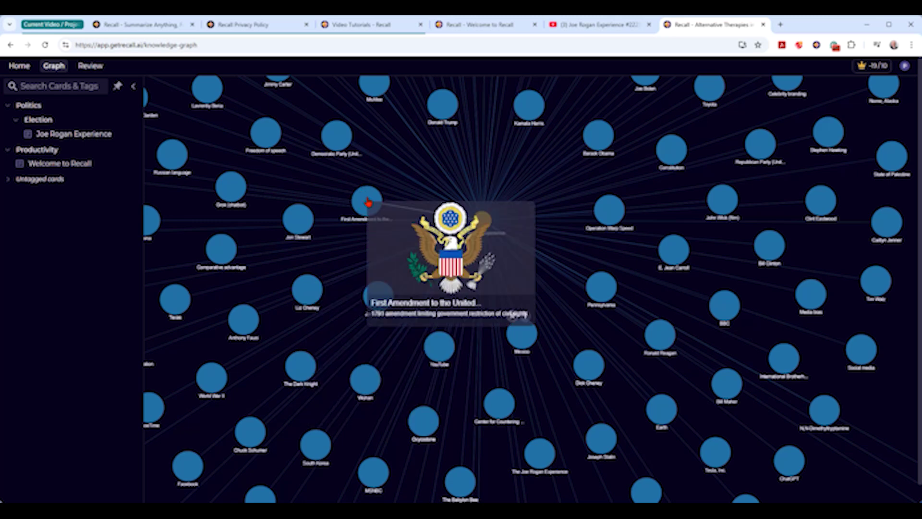
mouse_move(451, 108)
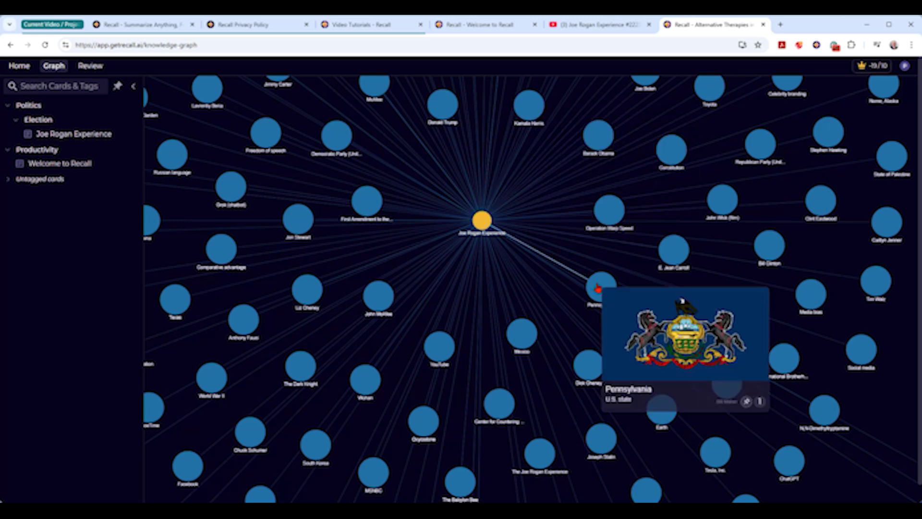
mouse_move(669, 252)
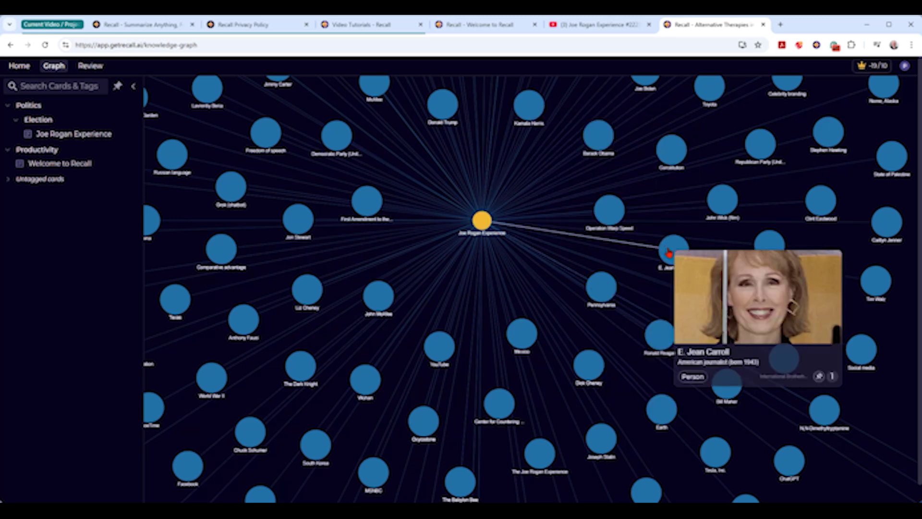
mouse_move(788, 465)
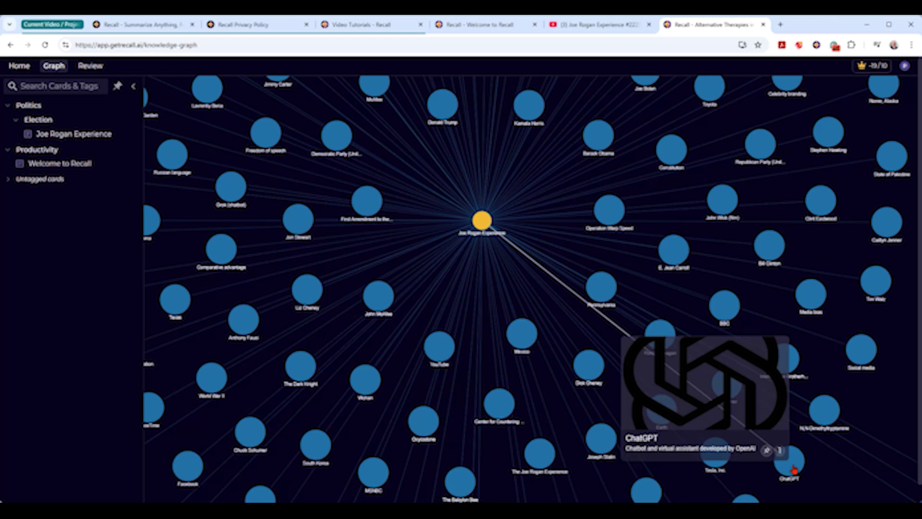
Trace the links from the Joe Rogan Experience cluster through Elon Musk and Starlink to the SpaceX cluster.
scroll(793, 470, down, 8)
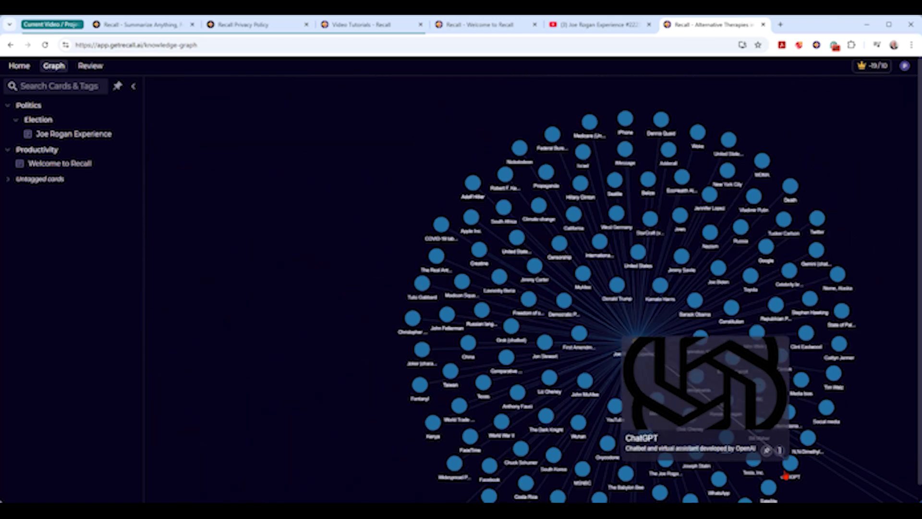
drag(552, 464, 403, 358)
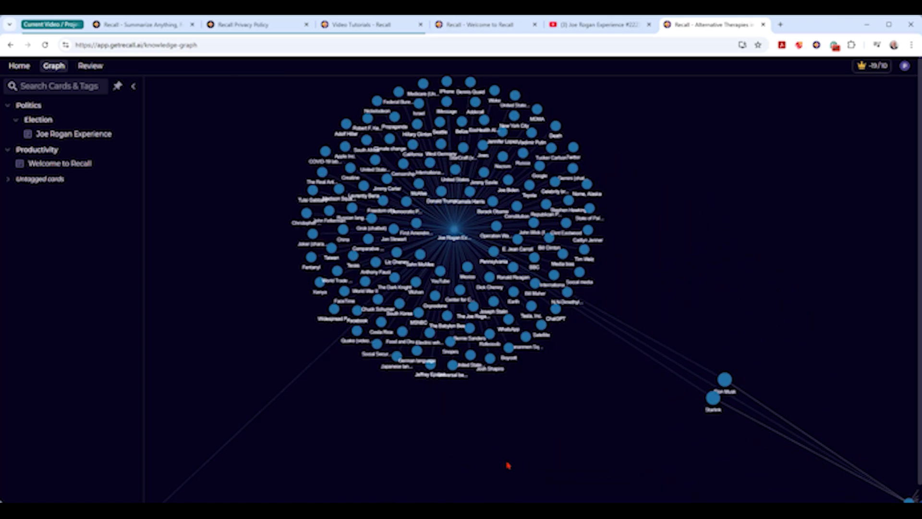
drag(667, 454, 500, 377)
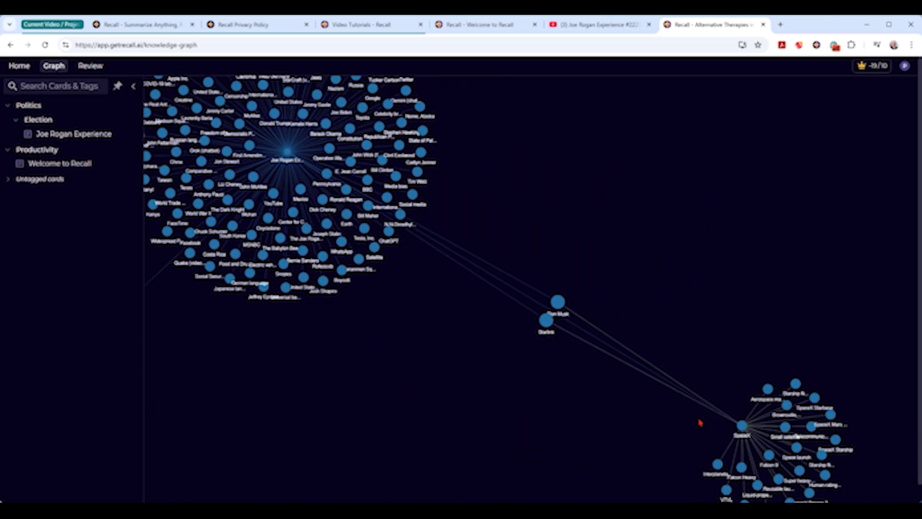
drag(700, 422, 606, 374)
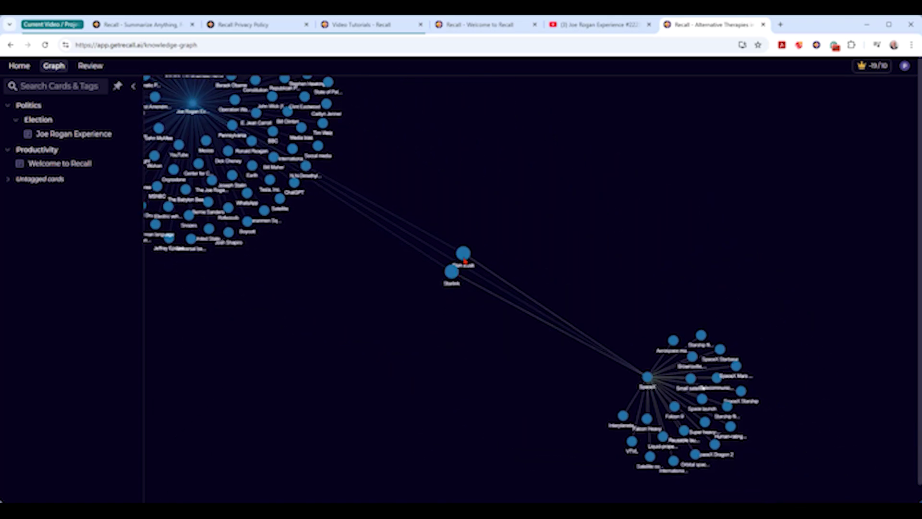
click(648, 378)
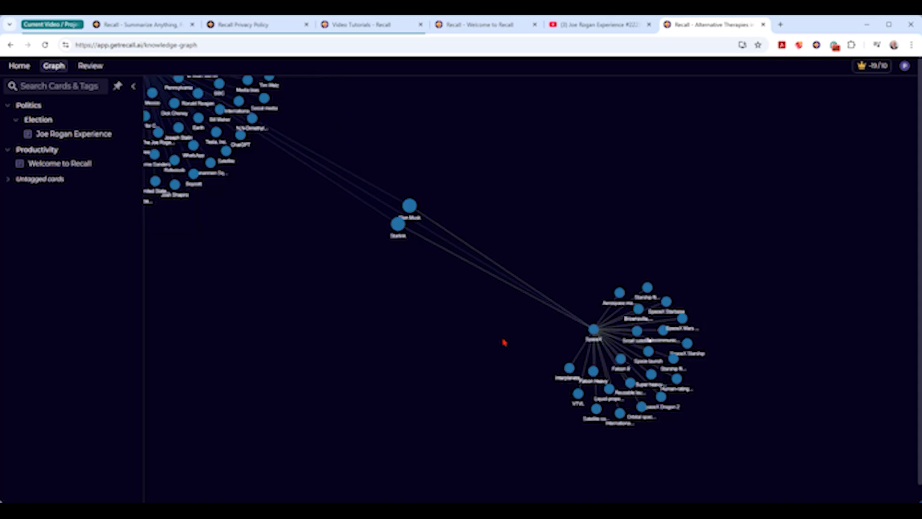
Open the Medical journal card from the Alternative Therapies cluster in the graph and expand it with info from the web.
scroll(468, 320, down, 5)
drag(427, 334, 685, 351)
scroll(446, 347, up, 8)
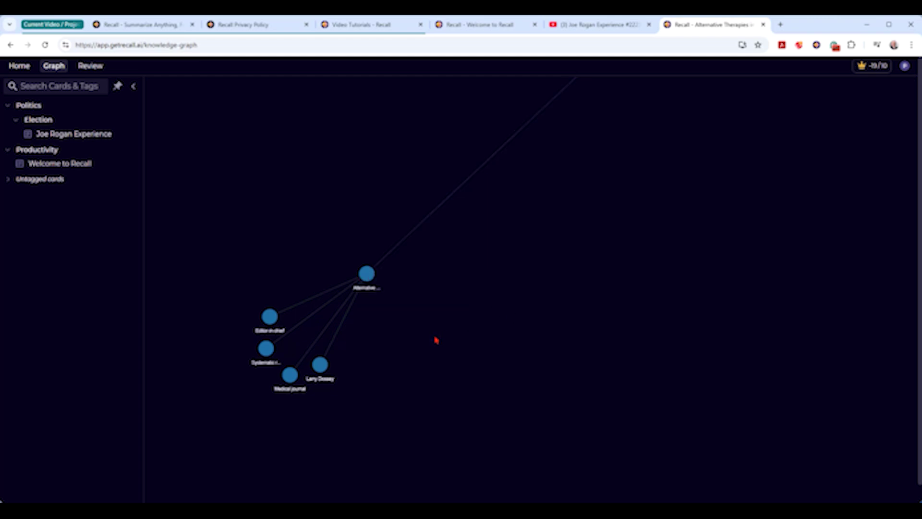
scroll(416, 343, up, 3)
drag(416, 344, 542, 295)
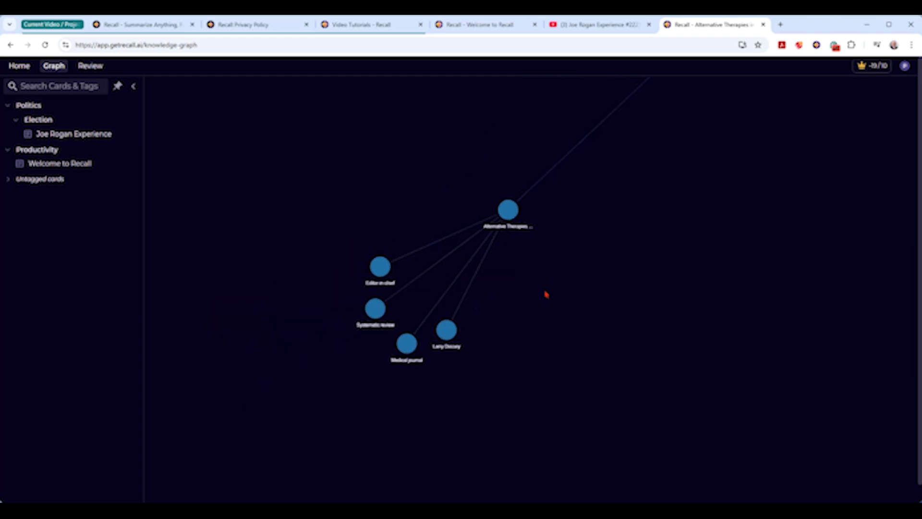
click(407, 349)
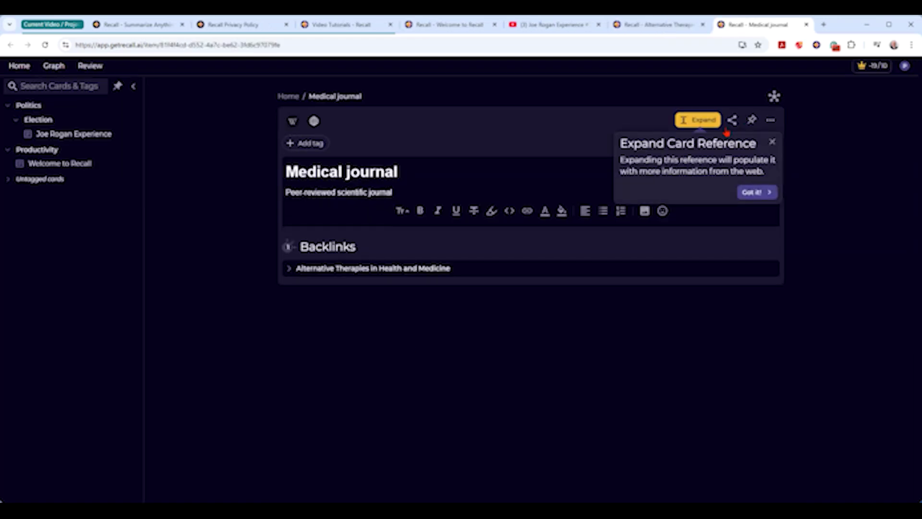
click(693, 121)
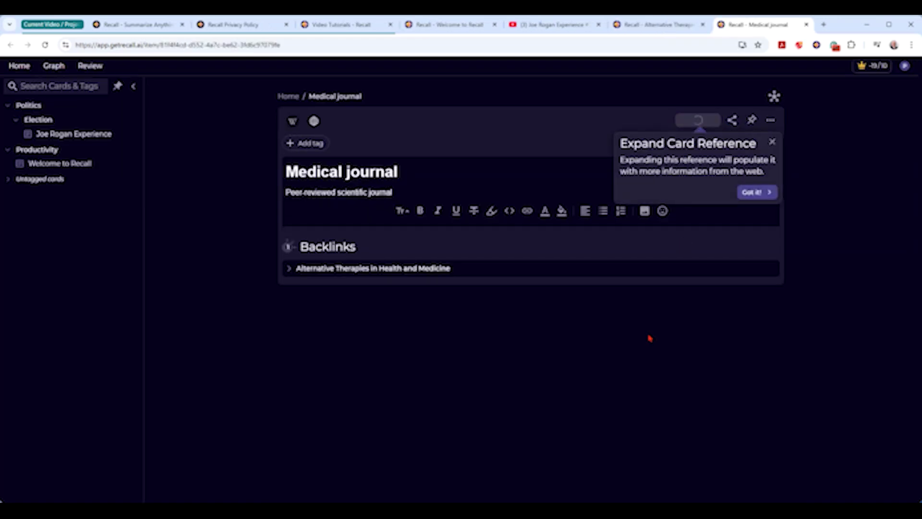
Show the Medical journal card's own graph and extend it to include more distant connections.
click(774, 97)
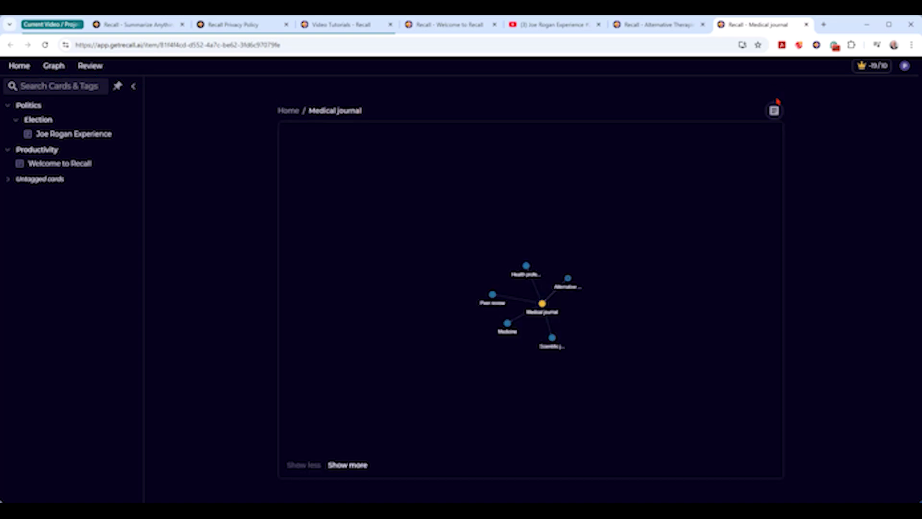
click(346, 466)
click(346, 466)
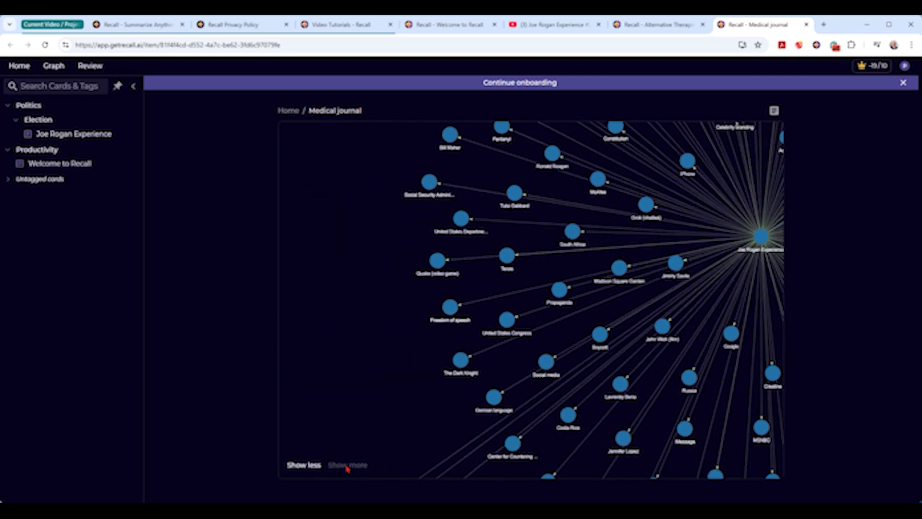
Examine how Medical journal's extended graph connects to the Joe Rogan Experience cluster and the cluster beyond it.
scroll(690, 263, down, 5)
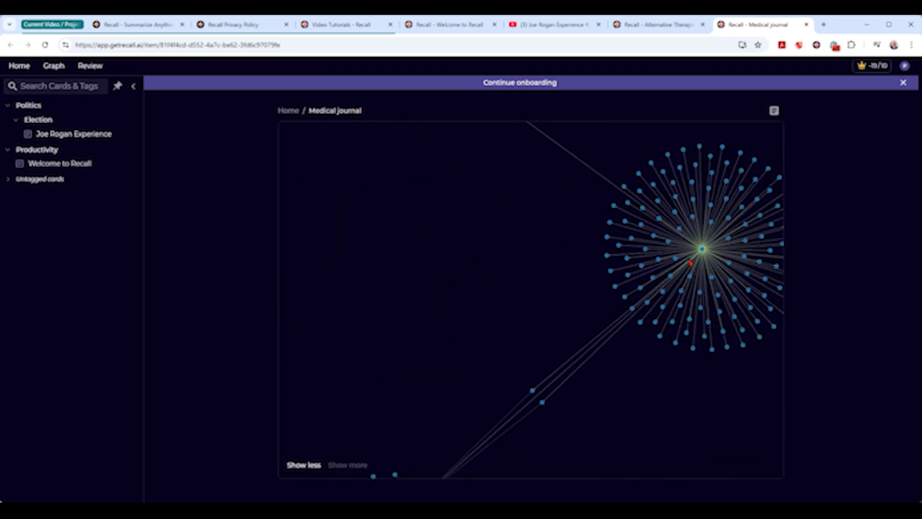
drag(690, 263, 649, 342)
scroll(650, 342, down, 5)
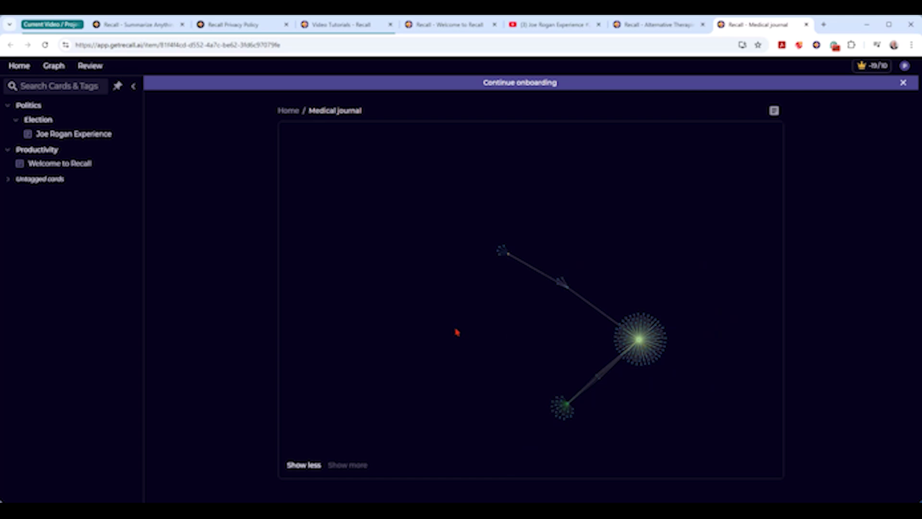
scroll(529, 325, up, 3)
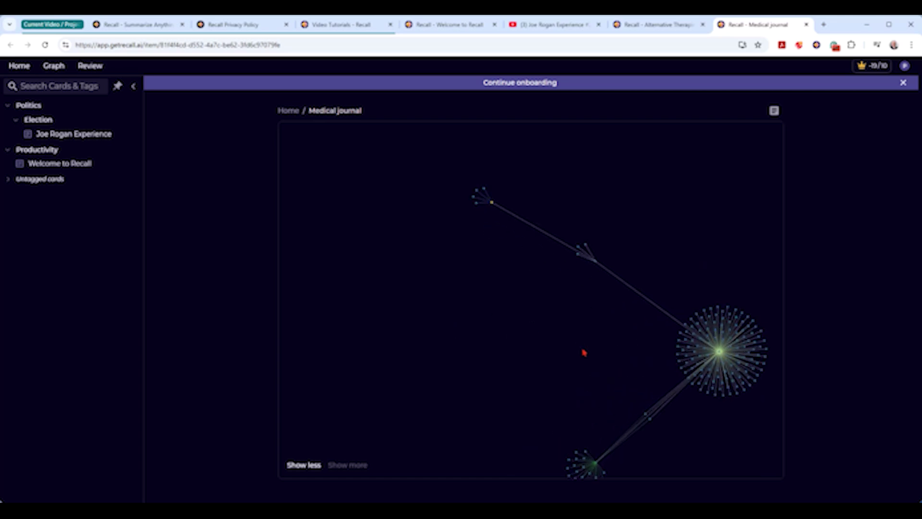
drag(584, 353, 551, 317)
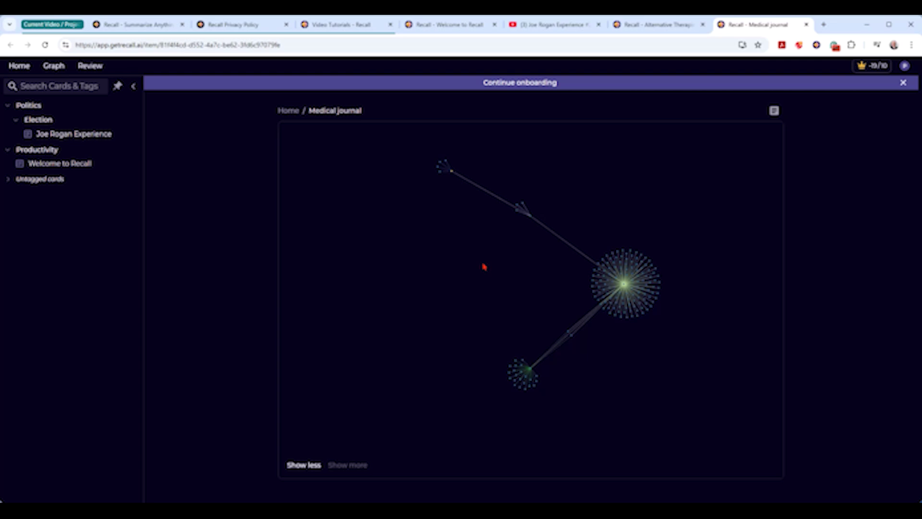
scroll(516, 285, down, 3)
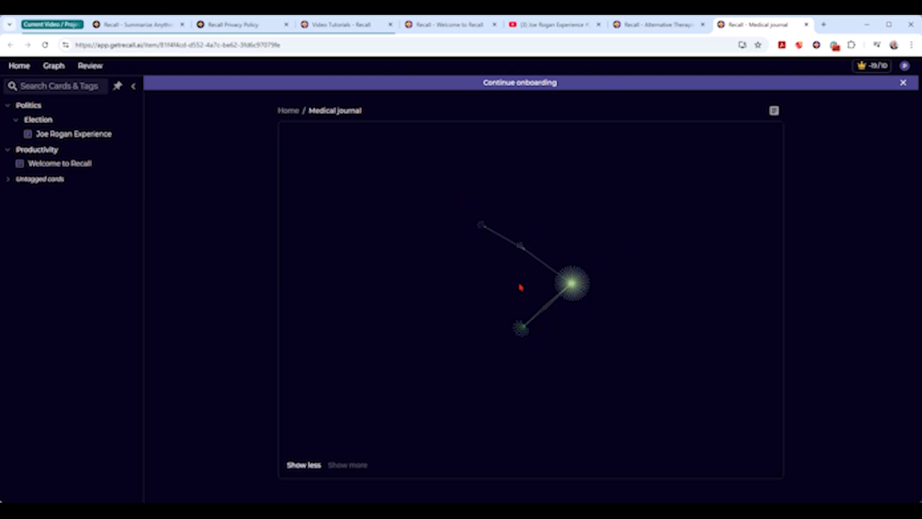
scroll(545, 286, up, 3)
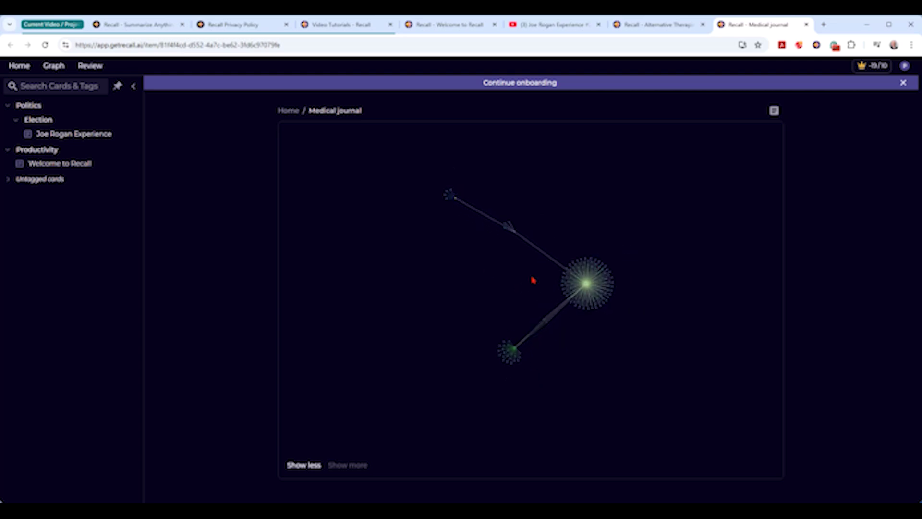
Go back to the card list, open the full knowledge graph, preview the Joe Rogan Experience node and examine its connected clusters.
click(18, 68)
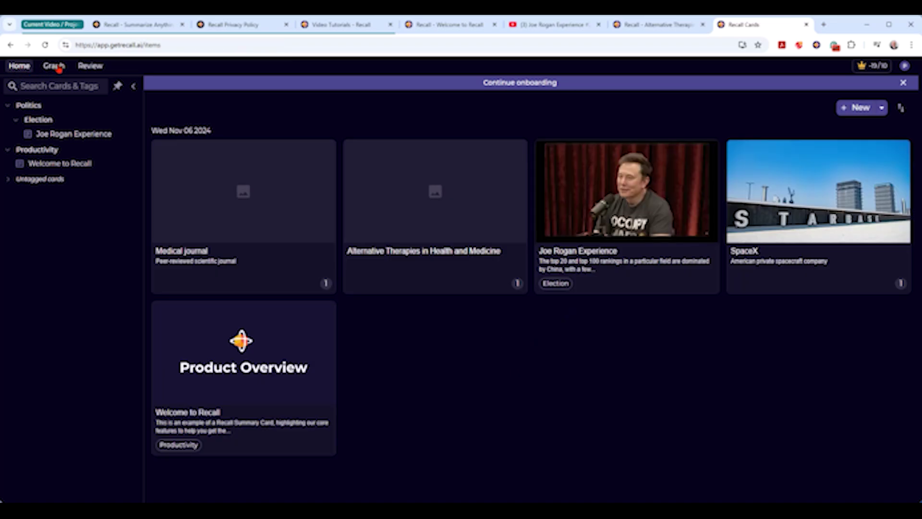
click(54, 67)
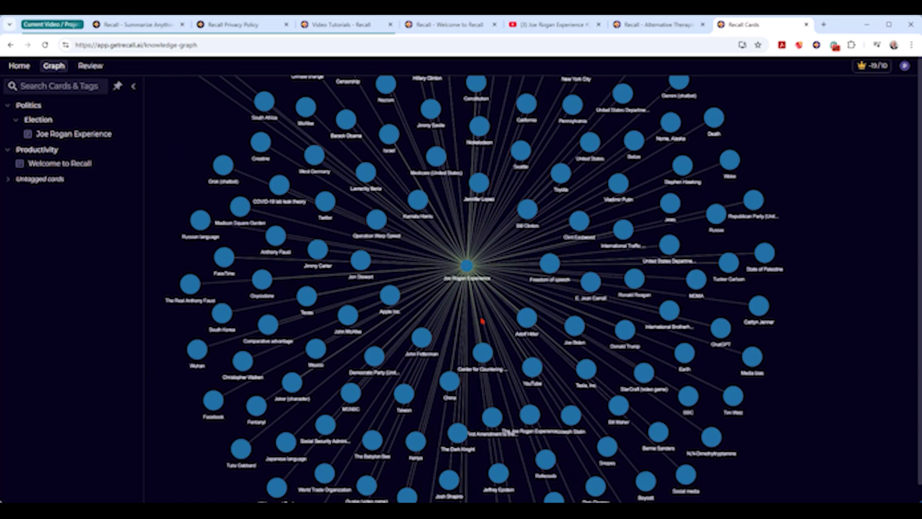
mouse_move(465, 269)
scroll(465, 269, down, 5)
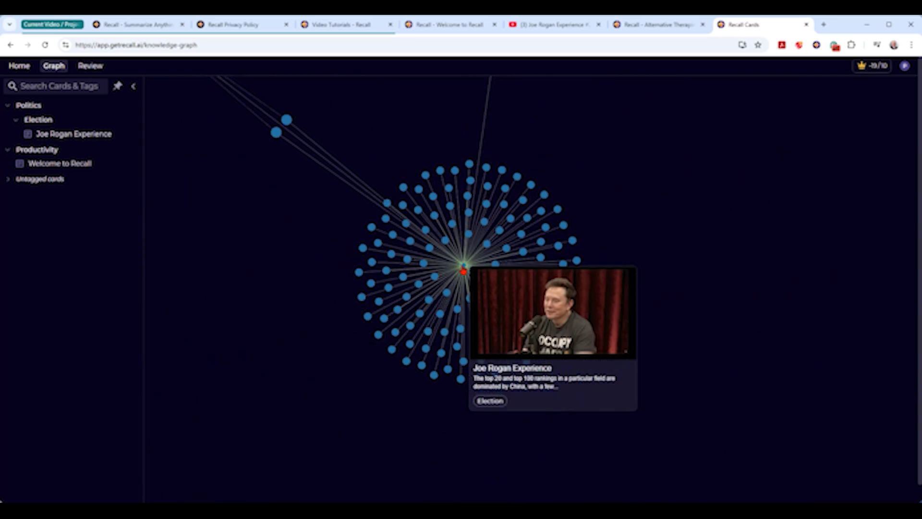
scroll(463, 272, down, 3)
scroll(480, 261, up, 5)
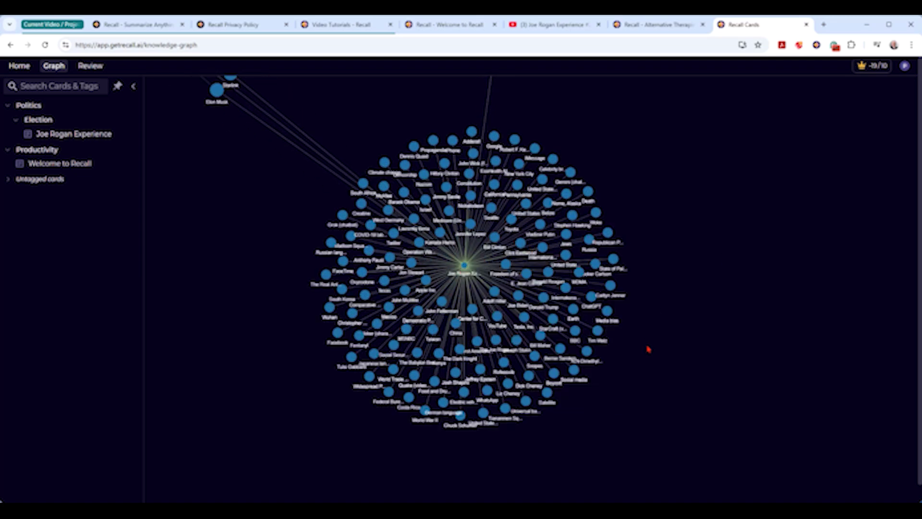
scroll(649, 341, up, 3)
scroll(649, 340, down, 5)
drag(567, 265, 582, 333)
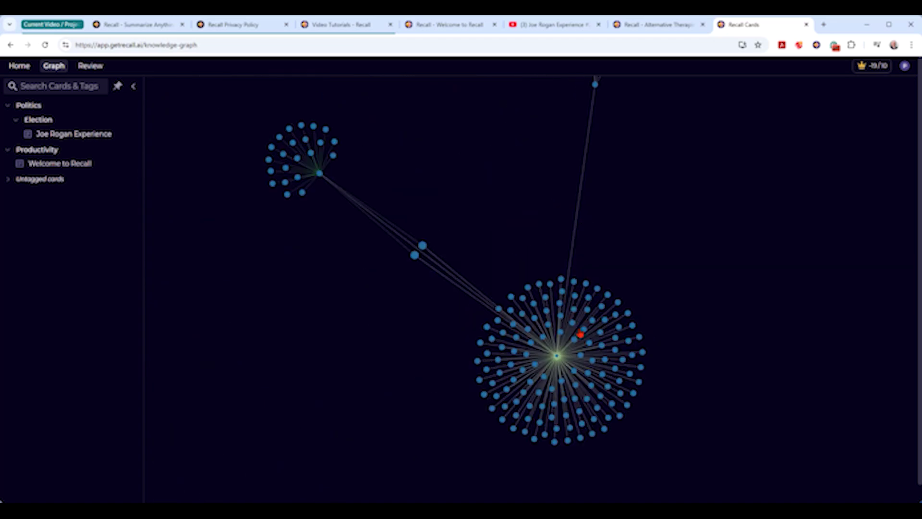
scroll(469, 210, down, 3)
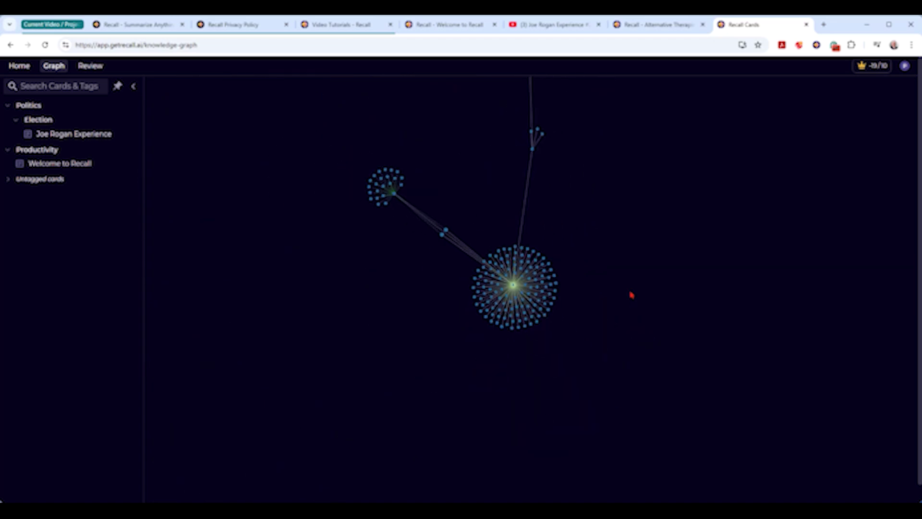
scroll(631, 295, down, 2)
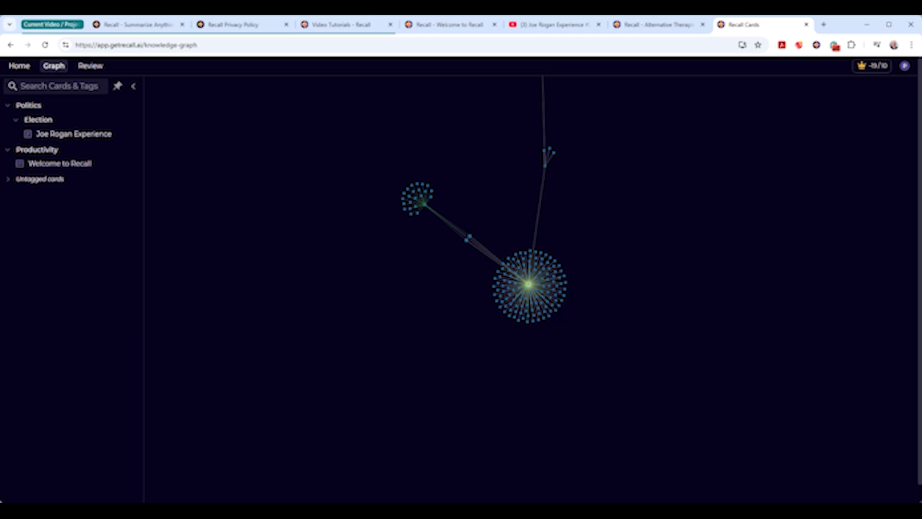
Reopen the full knowledge graph from the card list, preview the Jon Stewart node and examine the clusters and unconnected nodes.
click(15, 68)
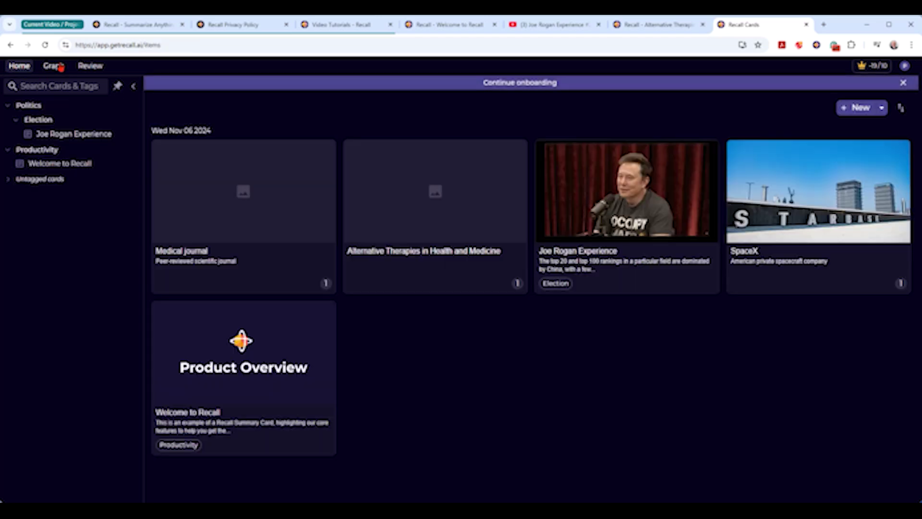
click(56, 68)
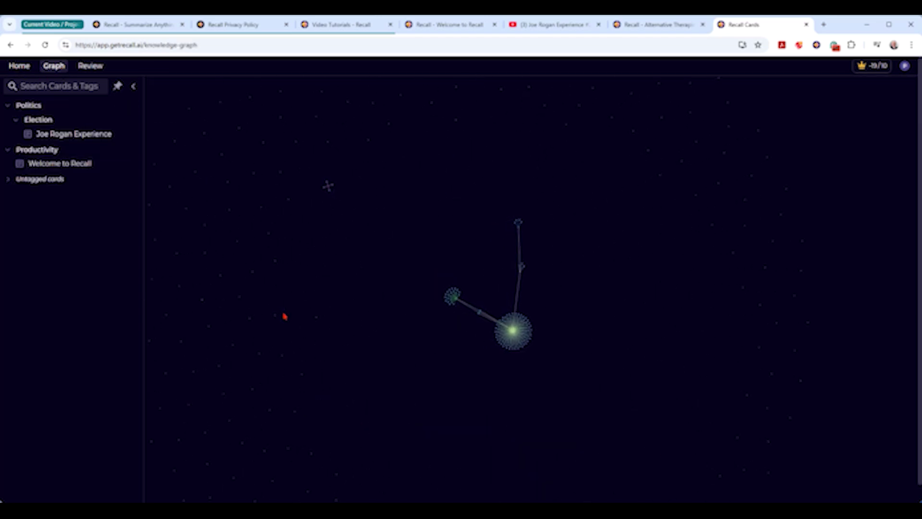
click(521, 326)
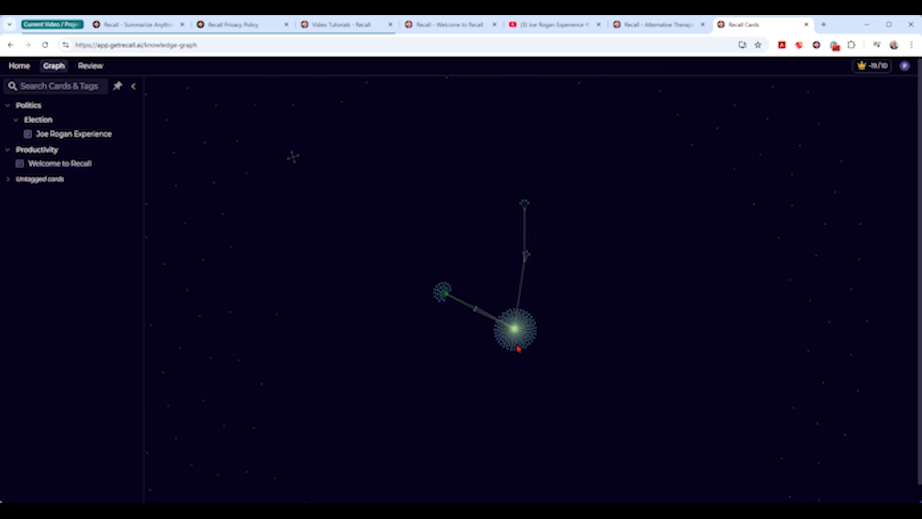
scroll(541, 336, down, 5)
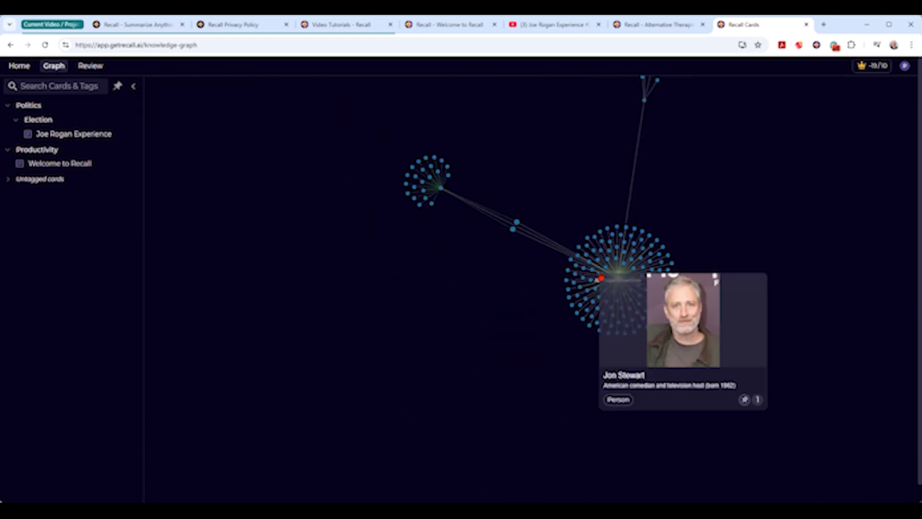
mouse_move(600, 279)
scroll(600, 280, up, 10)
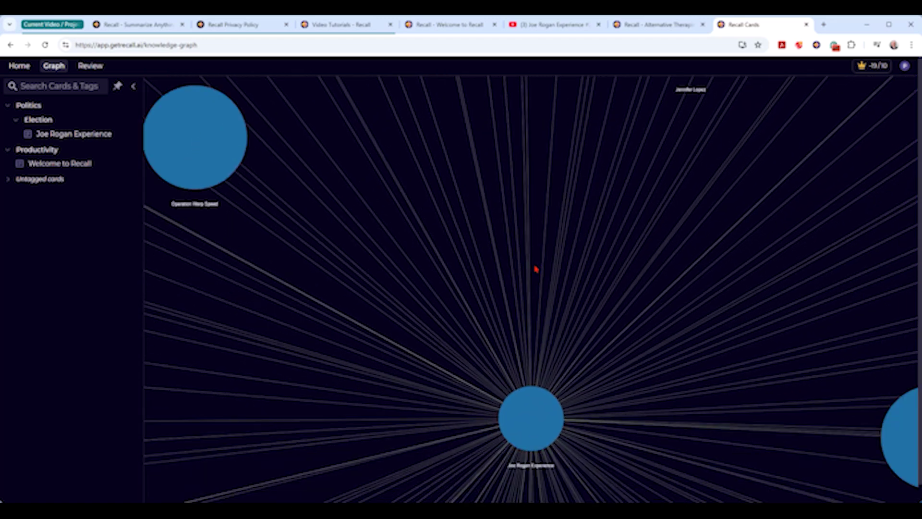
scroll(536, 268, down, 10)
scroll(536, 269, up, 2)
scroll(536, 269, down, 5)
drag(442, 187, 496, 323)
scroll(497, 324, down, 4)
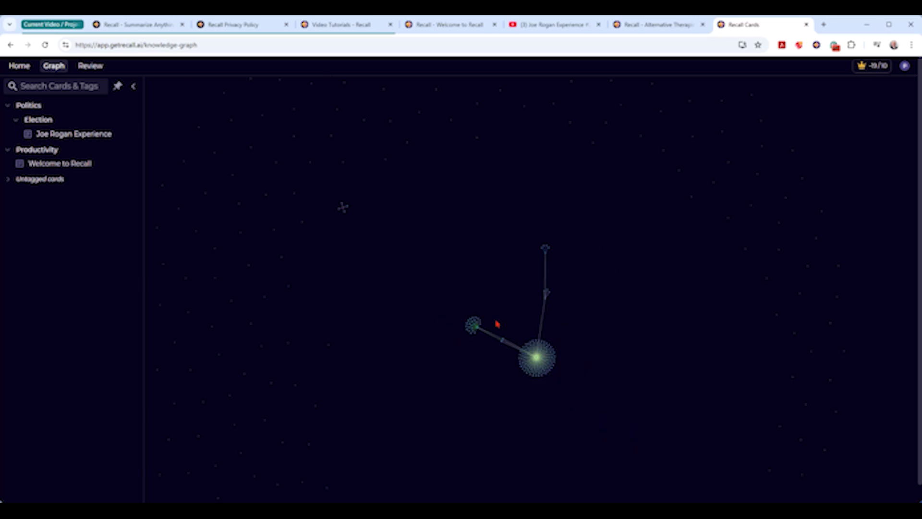